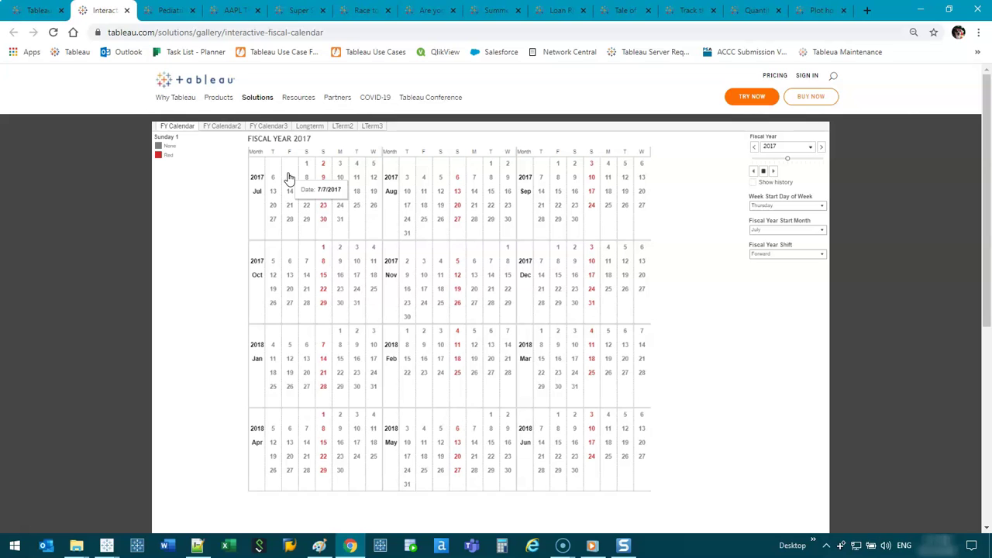
- In the Tableau Superstore workbook, put continuous DAY(Order Date) on Columns
click(194, 369)
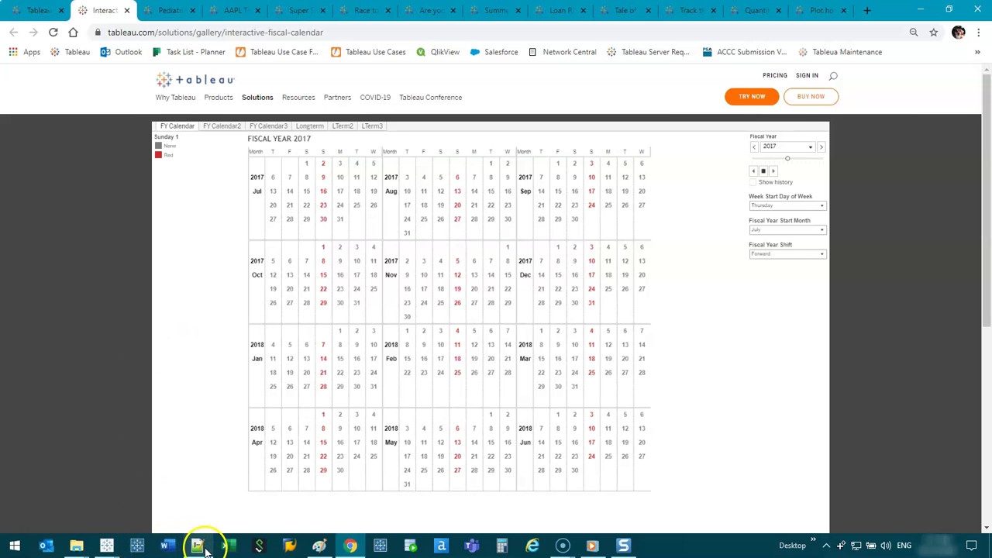
mouse_move(113, 549)
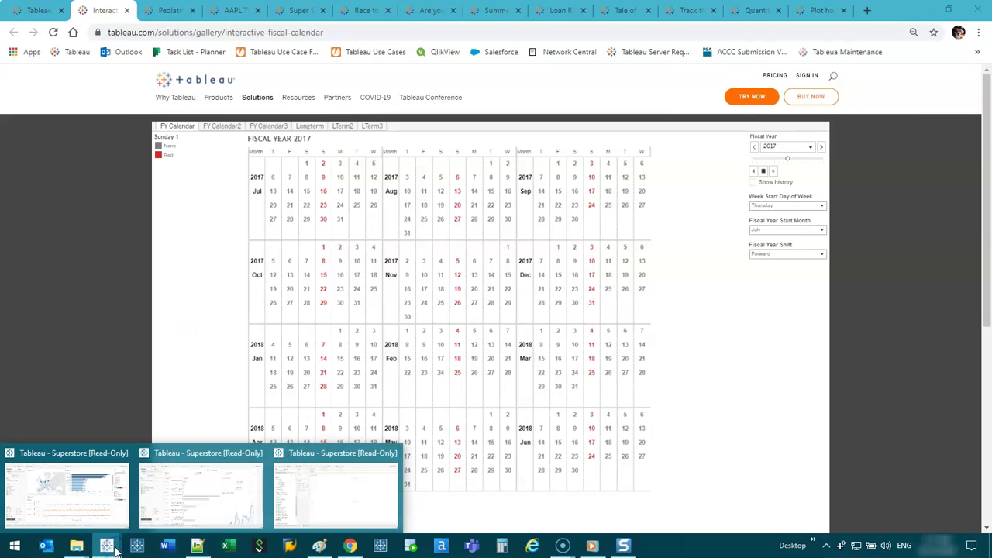
click(333, 511)
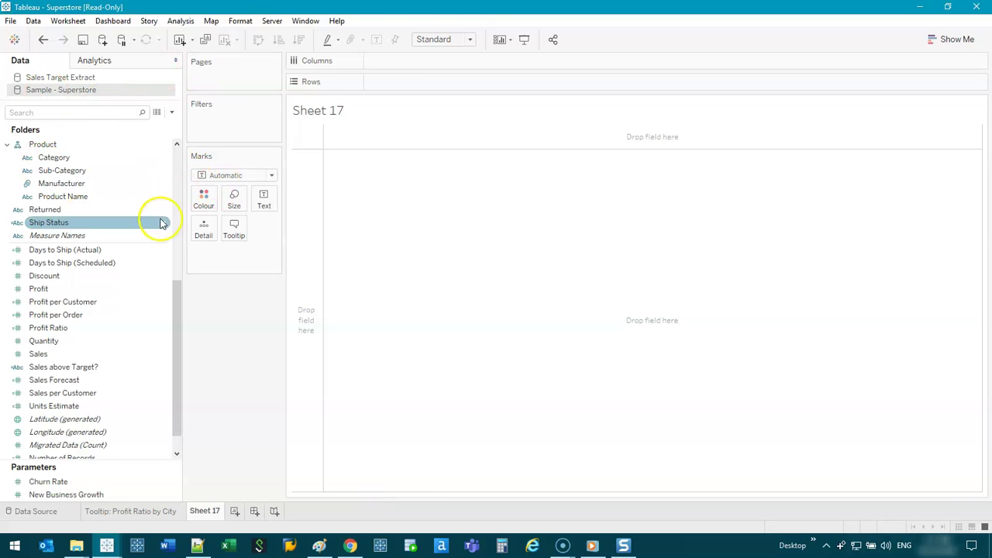
scroll(160, 223, up, 5)
drag(97, 211, 522, 53)
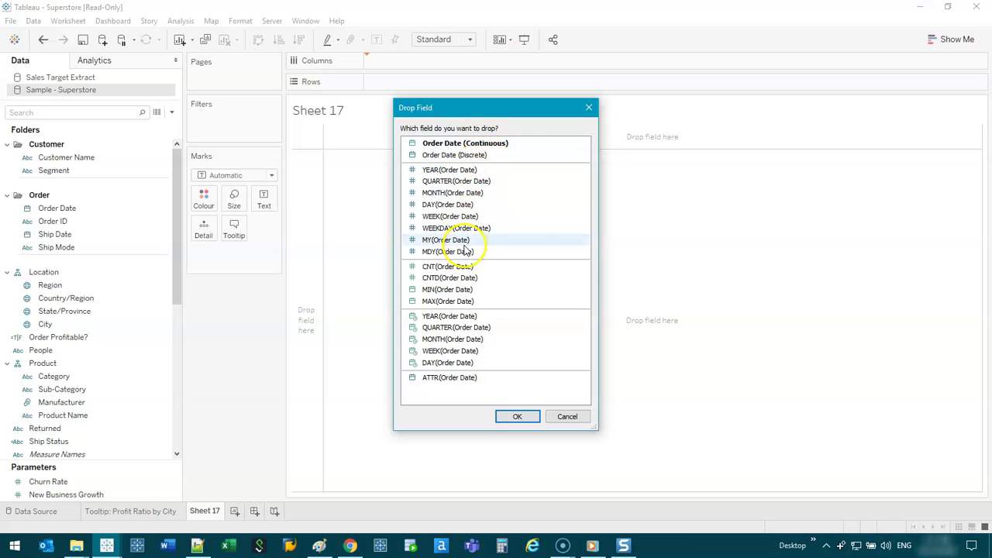
double_click(470, 362)
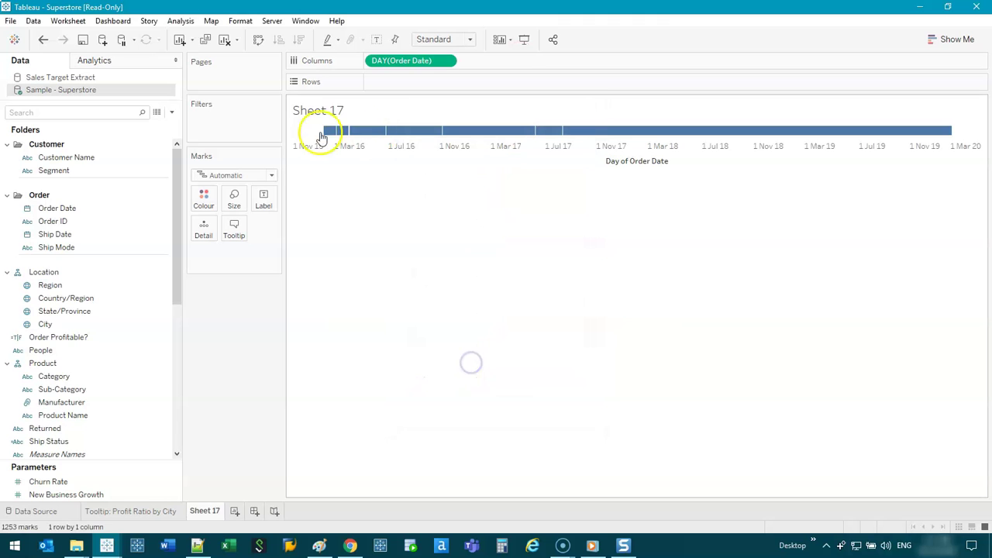
- Add SUM(Quantity) as a daily line, then return to the Chrome calendar example
scroll(62, 316, down, 5)
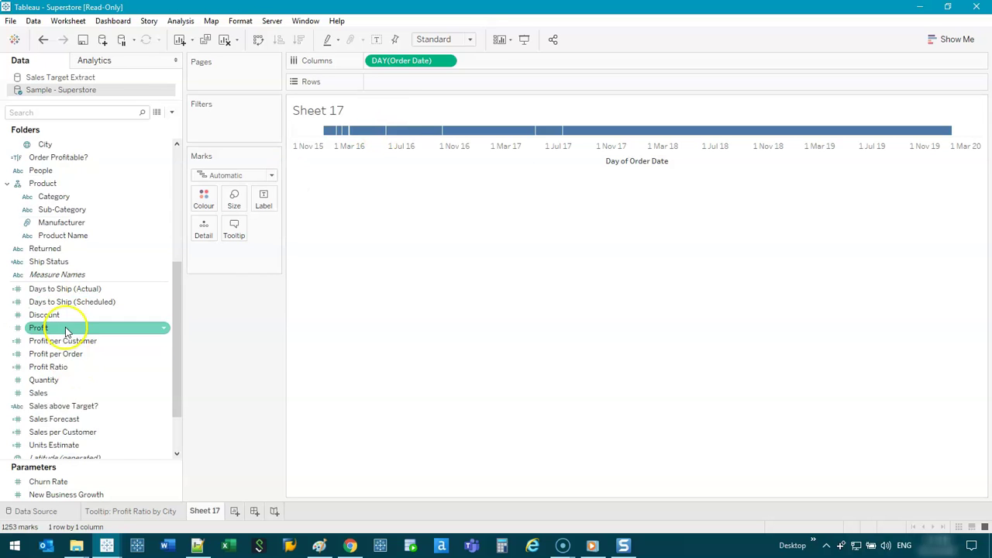
double_click(68, 379)
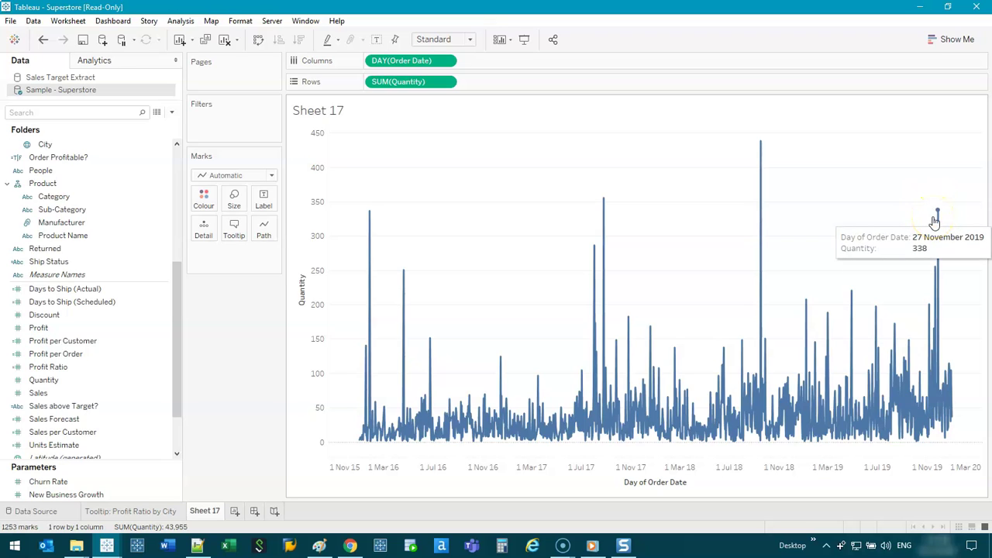
click(874, 214)
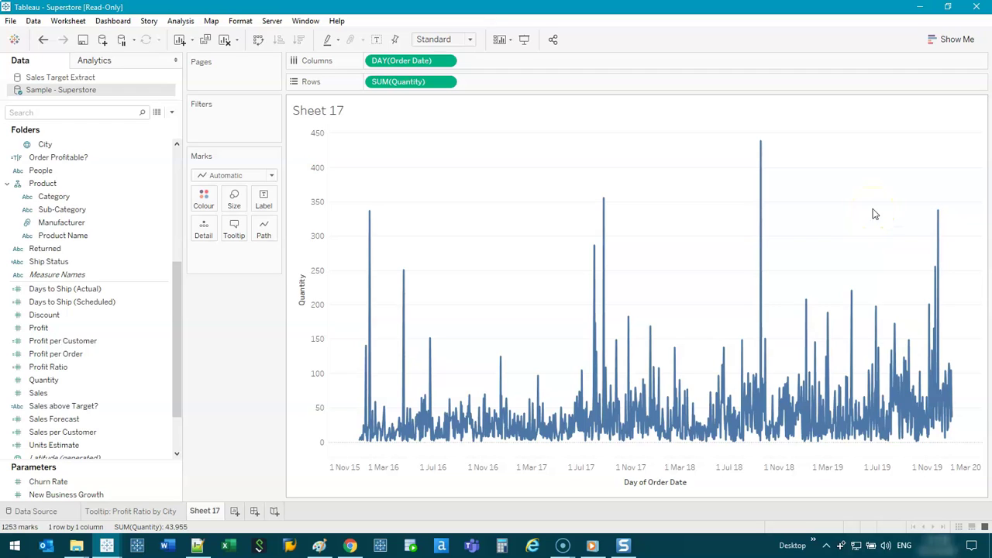
click(350, 546)
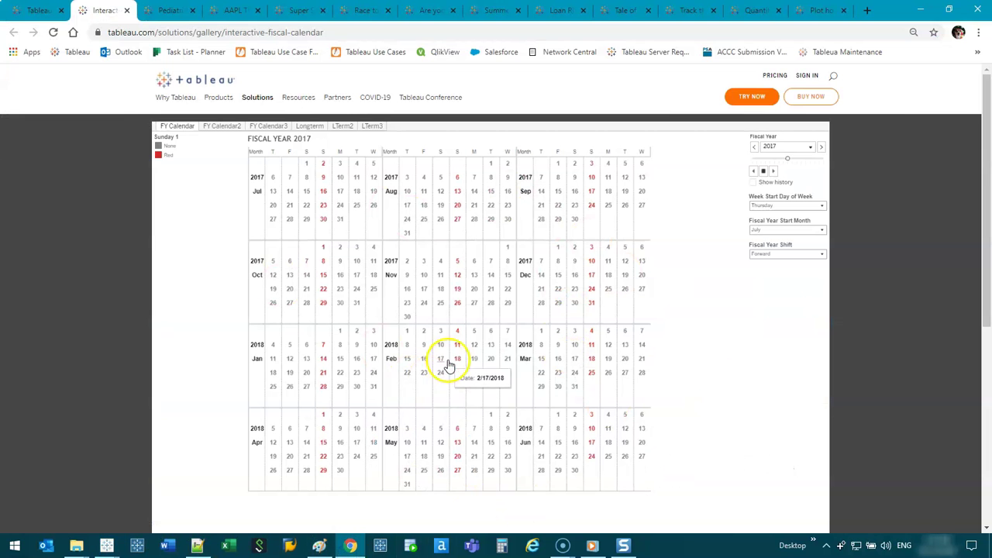
- Clear Sheet 17 of its quantity line chart, then bring the browser example back
click(934, 11)
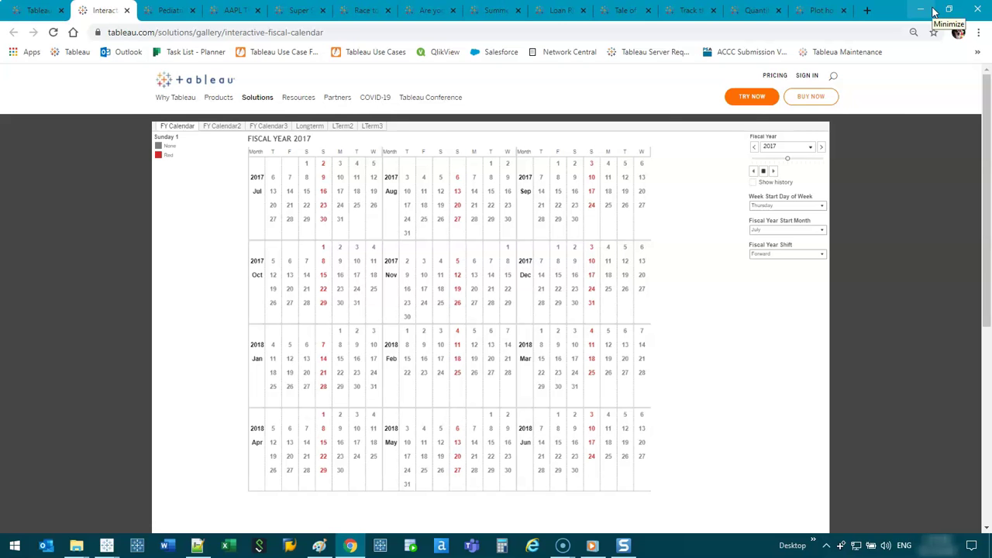
click(918, 9)
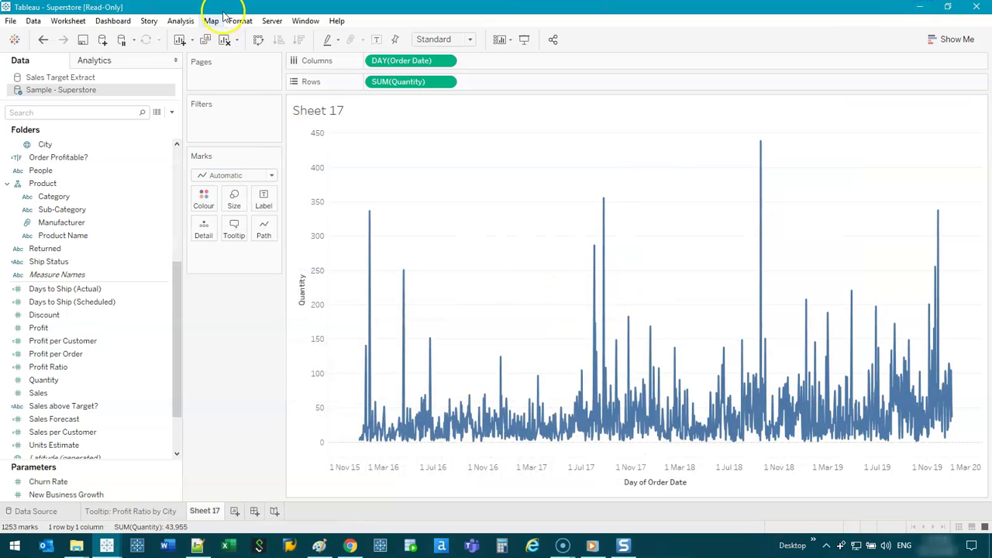
click(224, 39)
click(149, 264)
scroll(142, 249, up, 5)
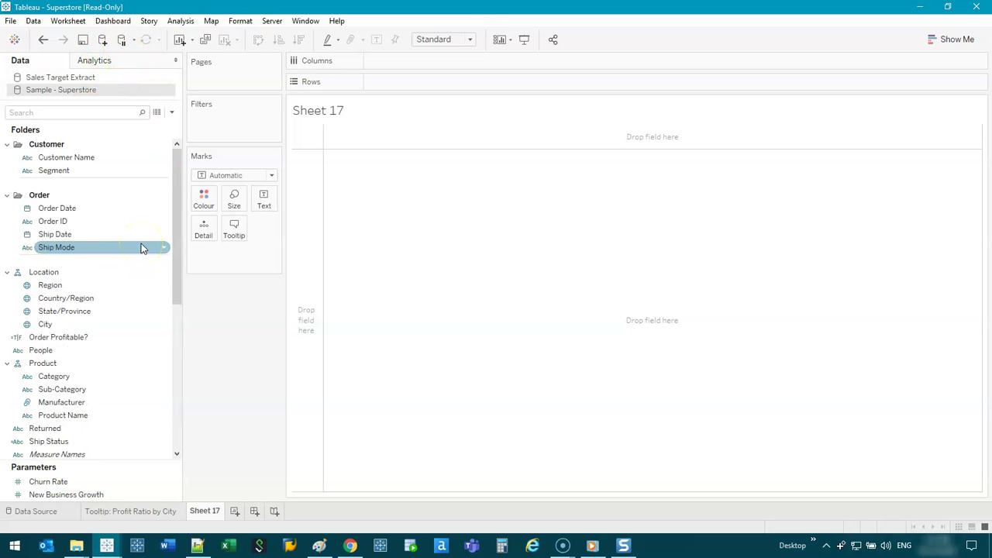
click(351, 546)
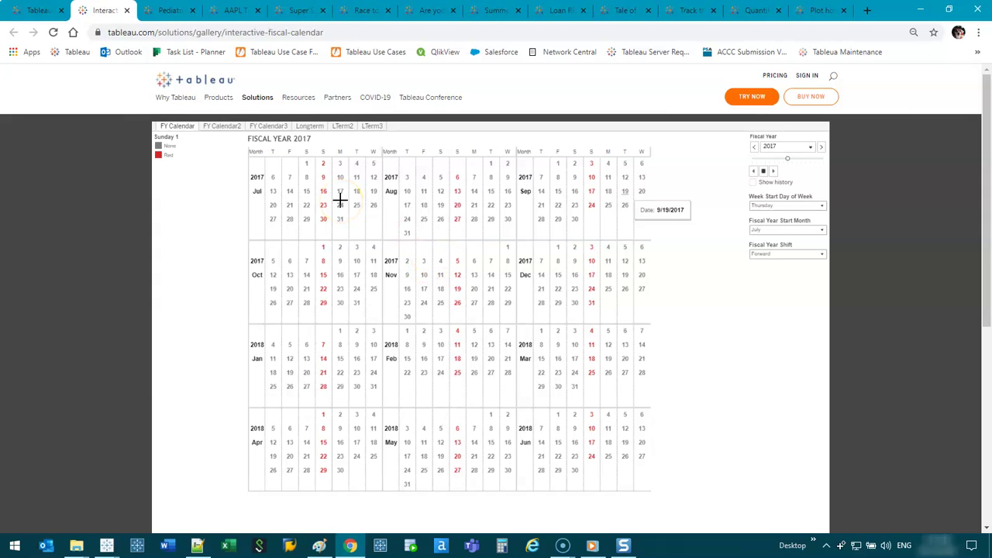
mouse_move(267, 158)
mouse_down()
mouse_move(387, 158)
mouse_move(383, 147)
mouse_move(266, 151)
mouse_up()
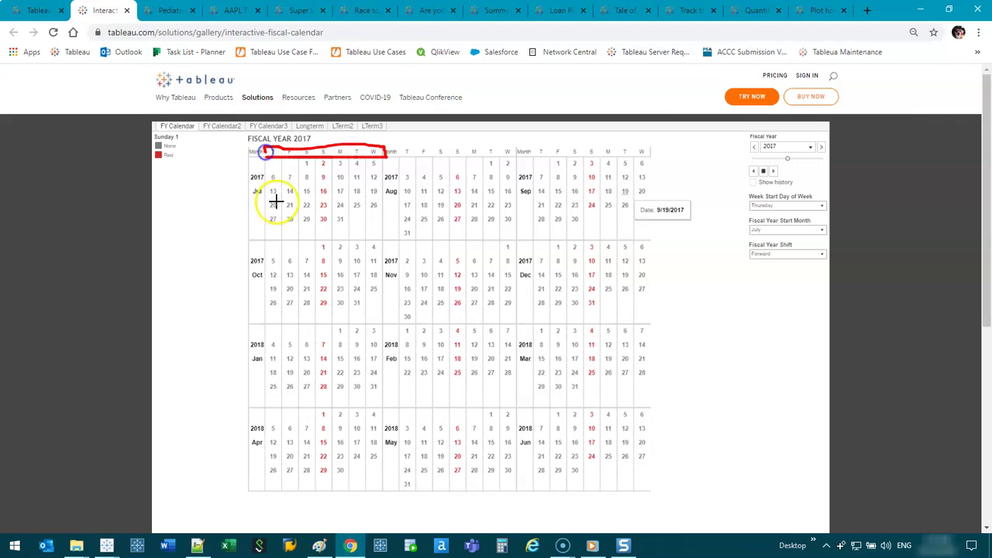
mouse_move(657, 158)
mouse_down()
mouse_move(668, 157)
mouse_move(663, 242)
mouse_move(673, 240)
mouse_up()
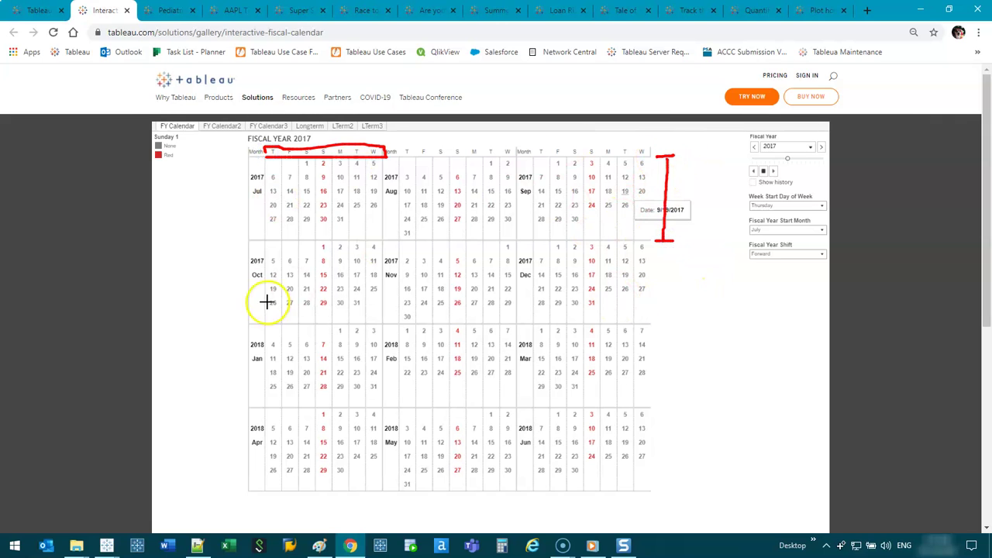
mouse_move(259, 269)
mouse_down()
mouse_move(247, 273)
mouse_move(261, 287)
mouse_up()
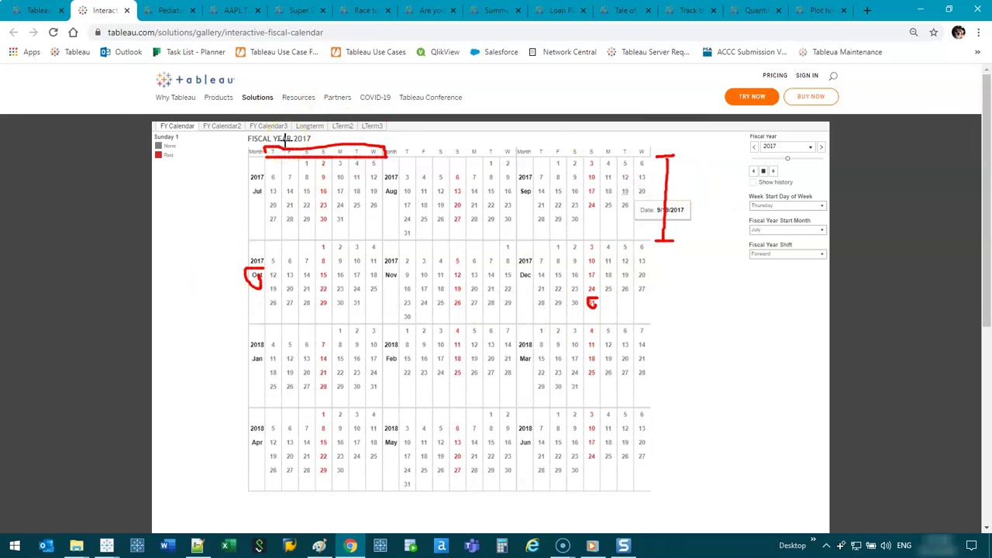
key(Escape)
mouse_move(109, 543)
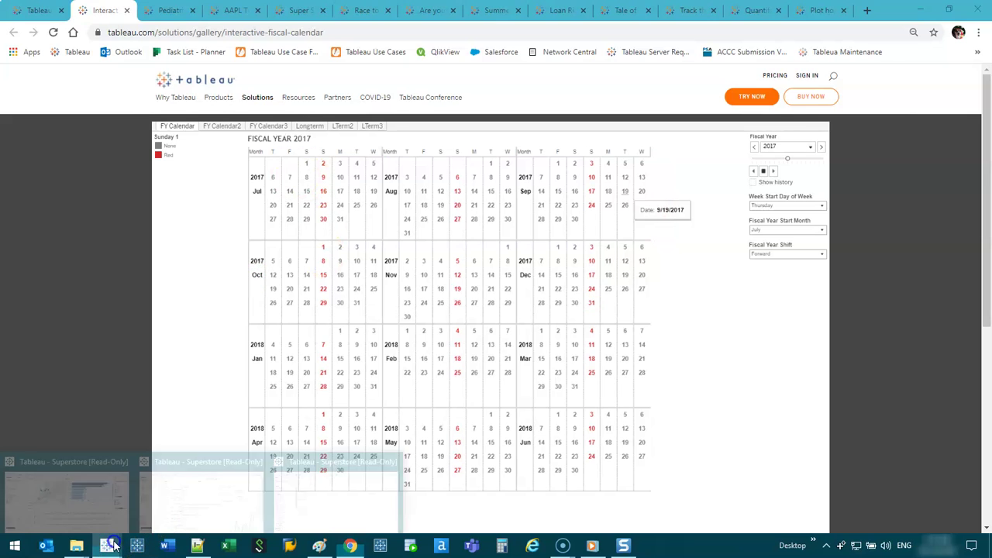
click(390, 497)
- Place discrete WEEK(Order Date) on Columns, giving 53 week columns
click(62, 208)
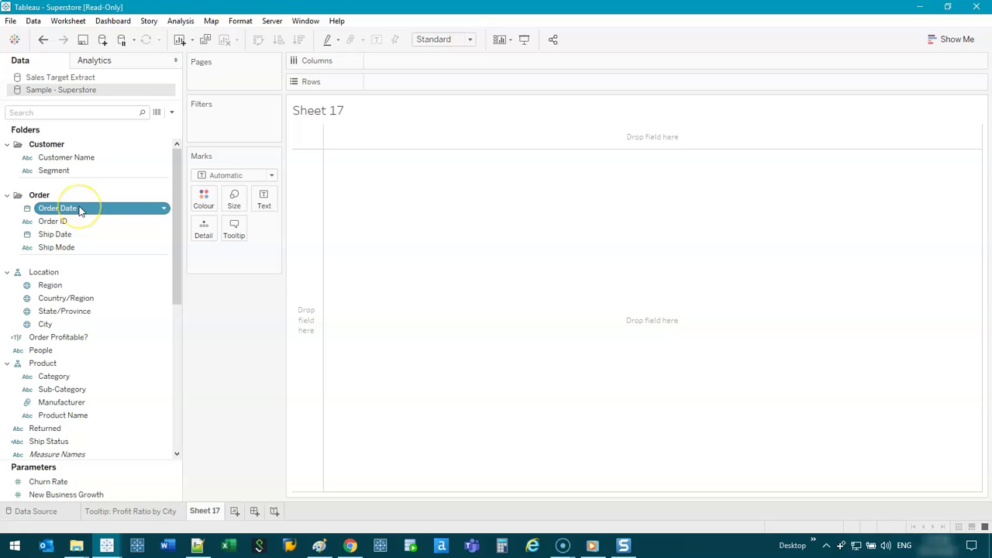
drag(96, 209, 473, 138)
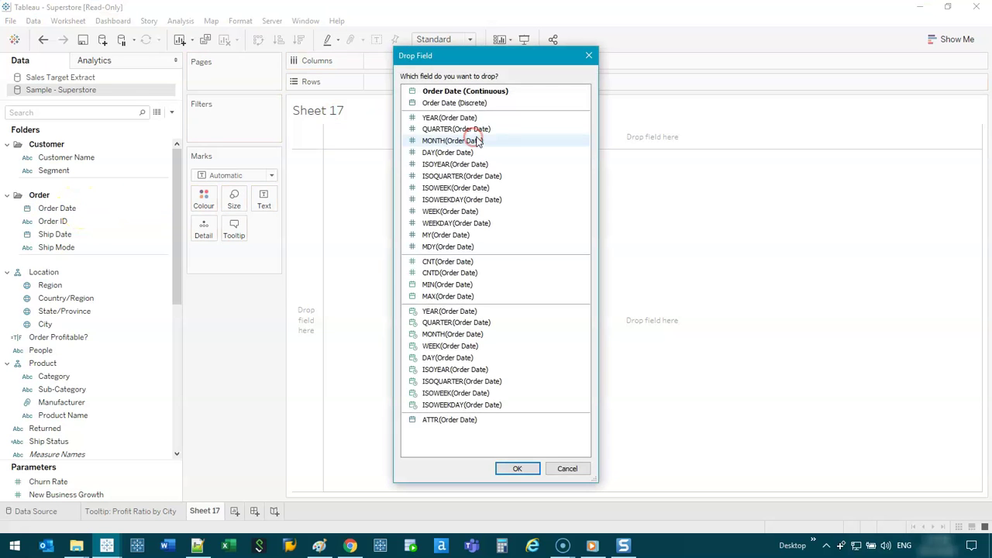
click(461, 210)
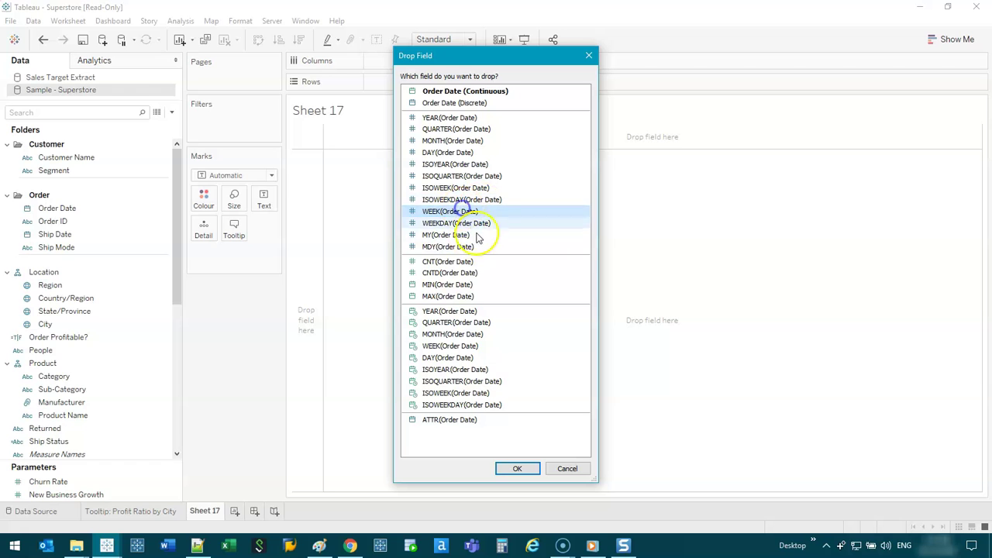
click(463, 216)
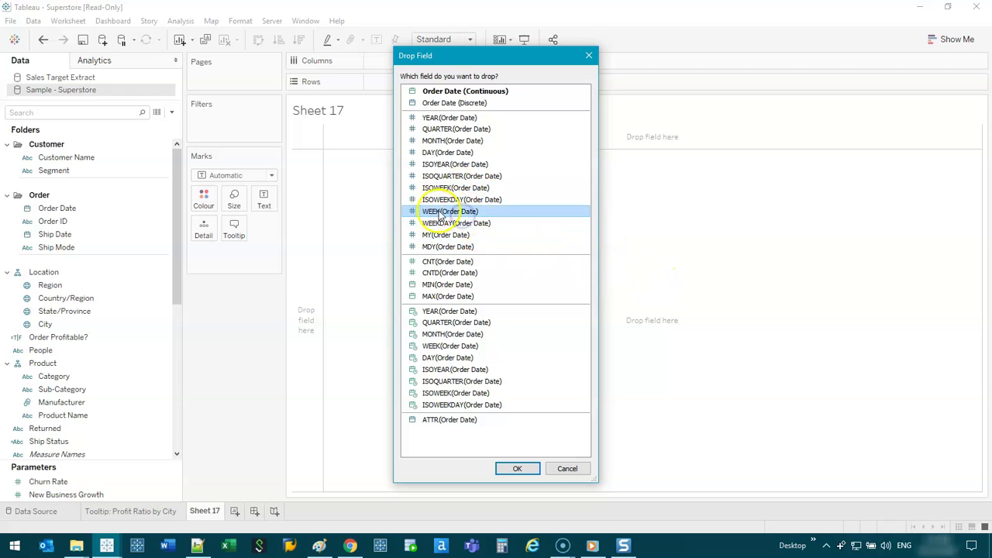
double_click(448, 212)
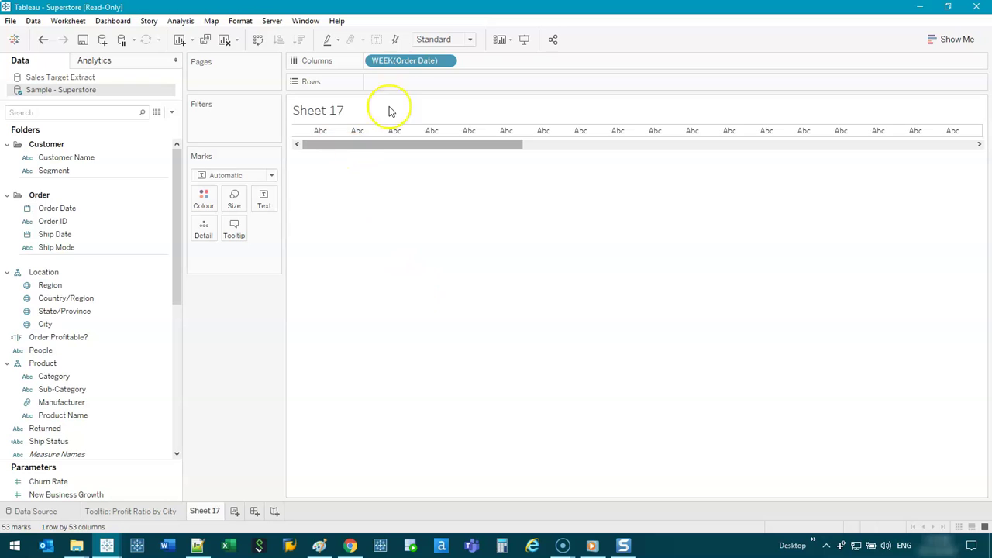
- Add a new worksheet and delete Sheet 17 and the Tooltip: Profit Ratio by City sheet
click(234, 511)
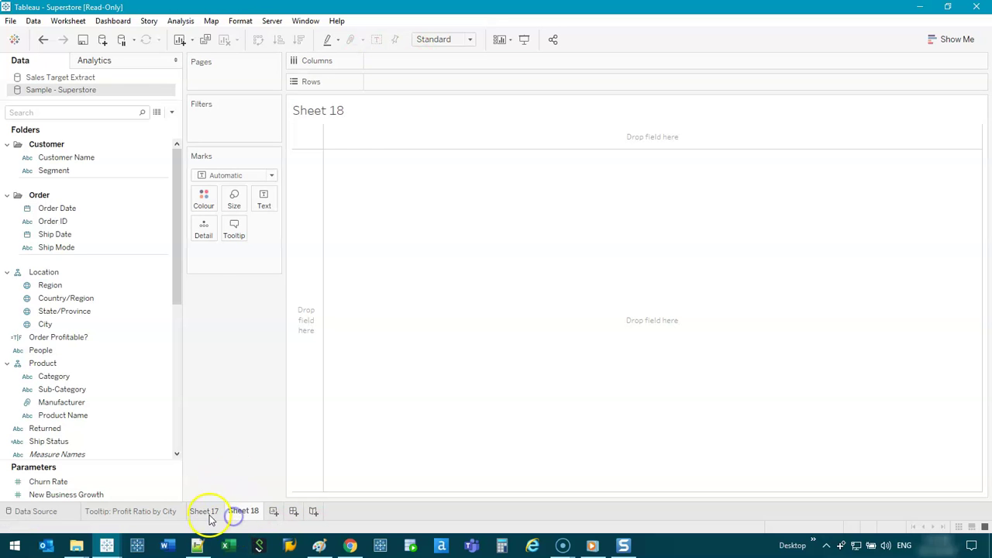
right_click(205, 513)
click(252, 374)
right_click(128, 504)
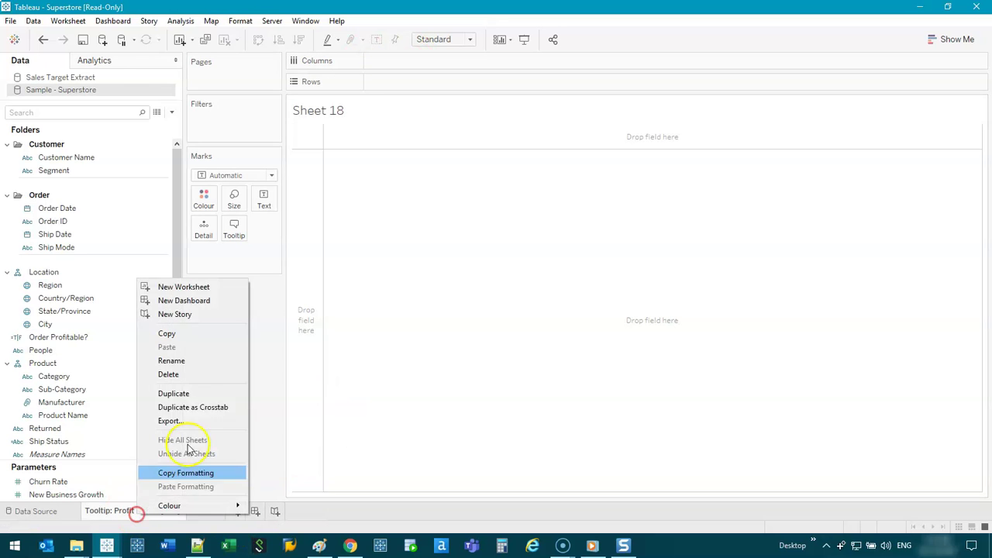
click(170, 375)
- Put Order Date on the new sheet's columns as Weekday, Sunday through Saturday
click(91, 208)
drag(91, 208, 392, 138)
double_click(456, 215)
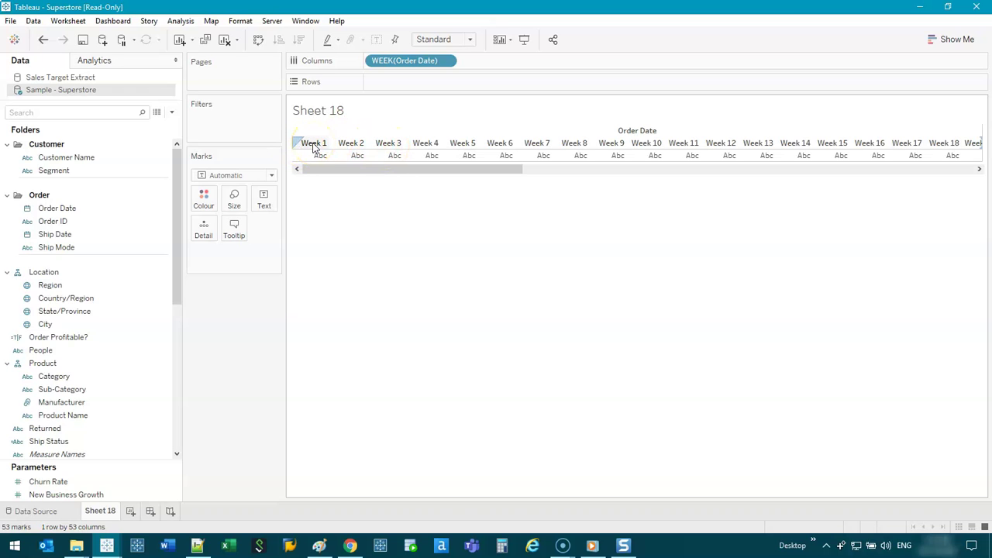
drag(377, 169, 953, 155)
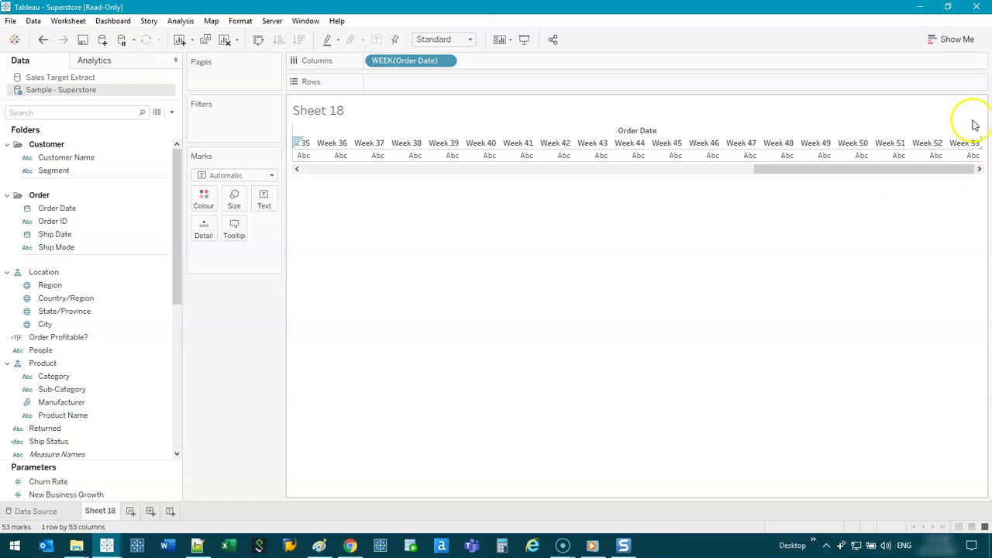
drag(934, 178, 472, 162)
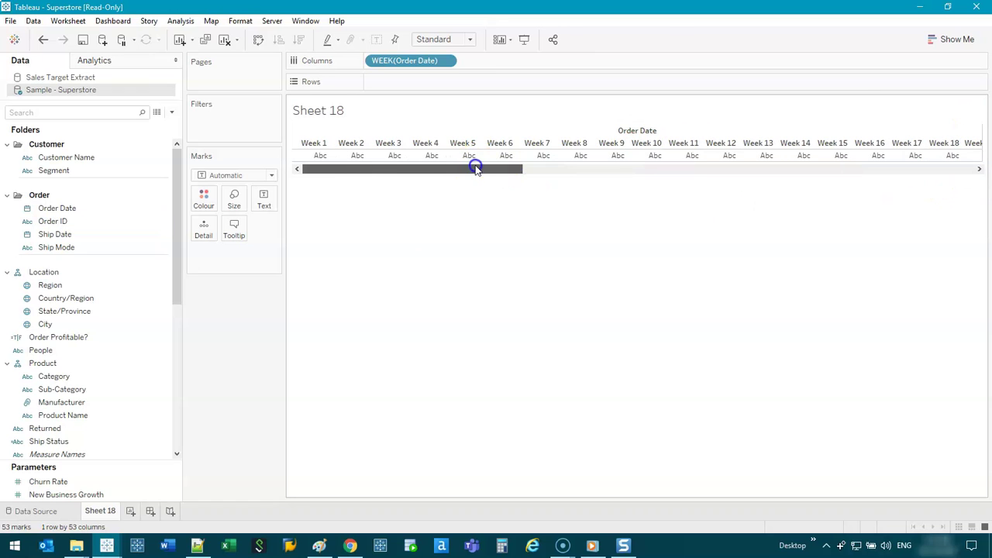
right_click(412, 67)
mouse_move(503, 290)
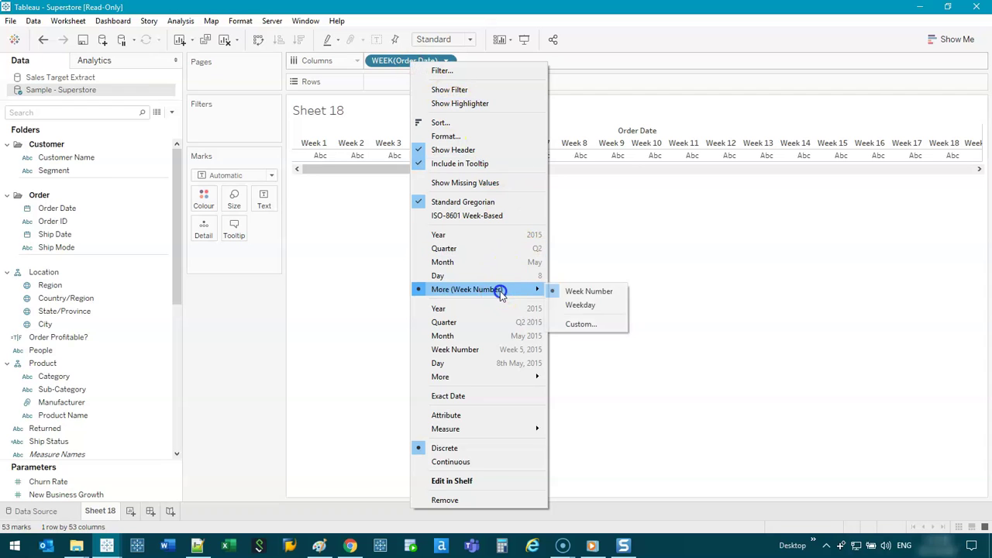
click(602, 309)
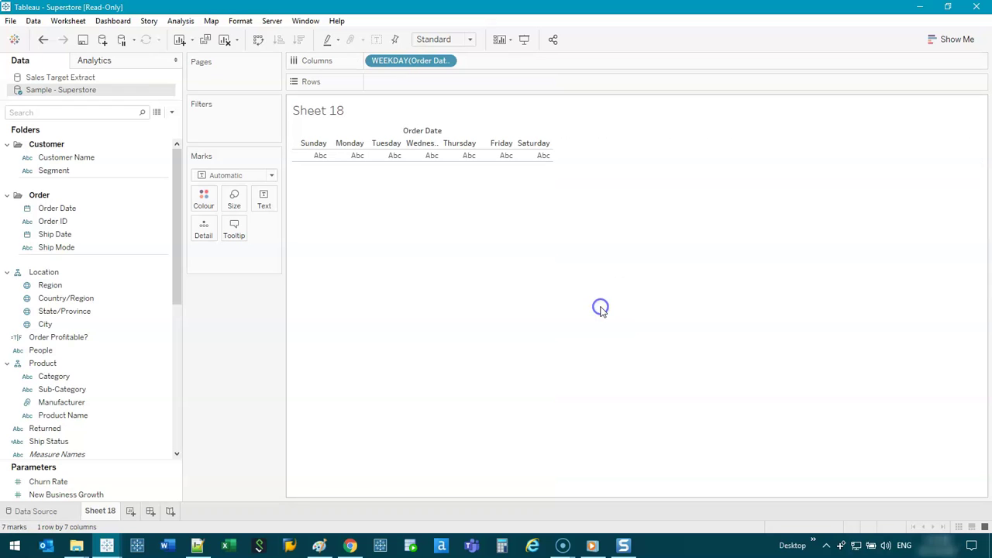
- Add MONTH(Order Date) as the rows of the weekday grid
drag(299, 145, 504, 160)
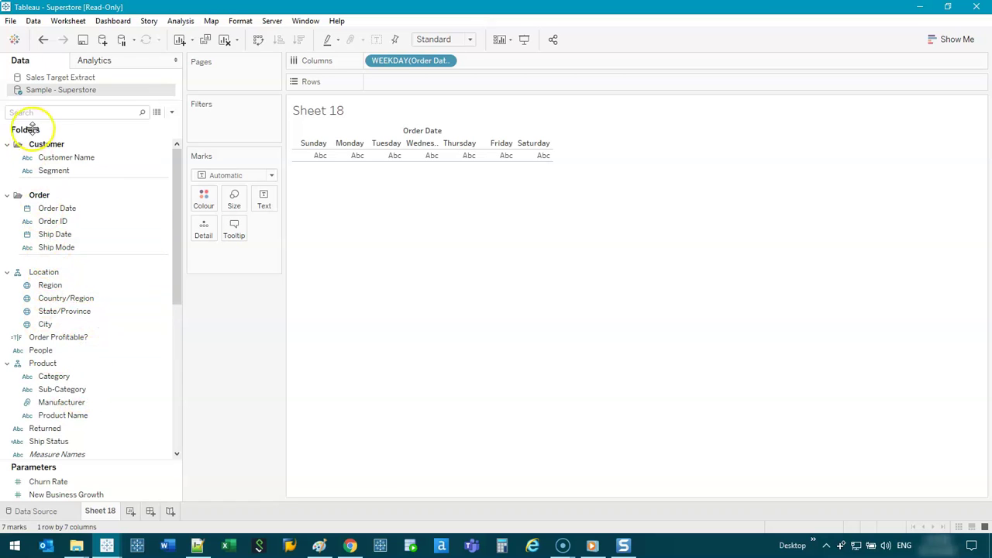
click(57, 209)
drag(57, 215, 398, 82)
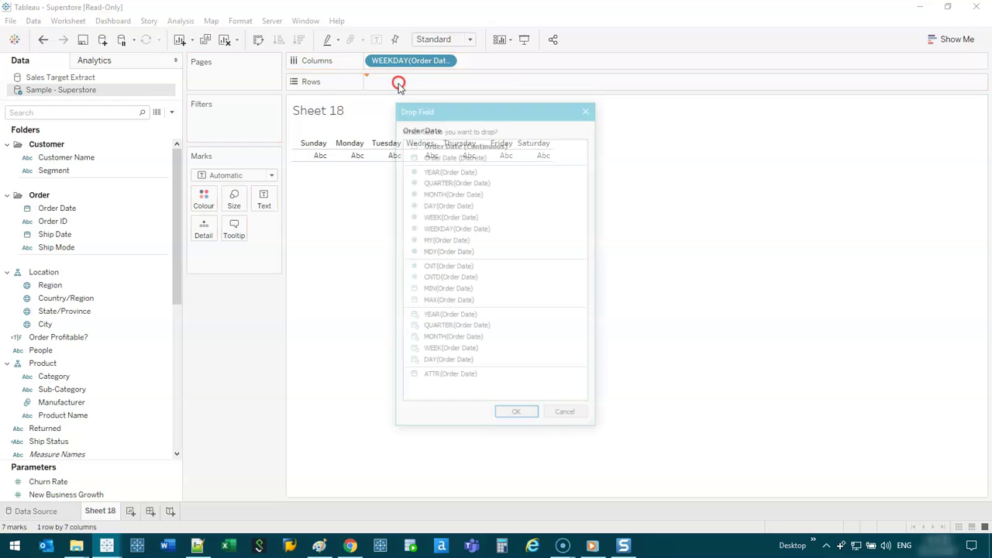
double_click(468, 194)
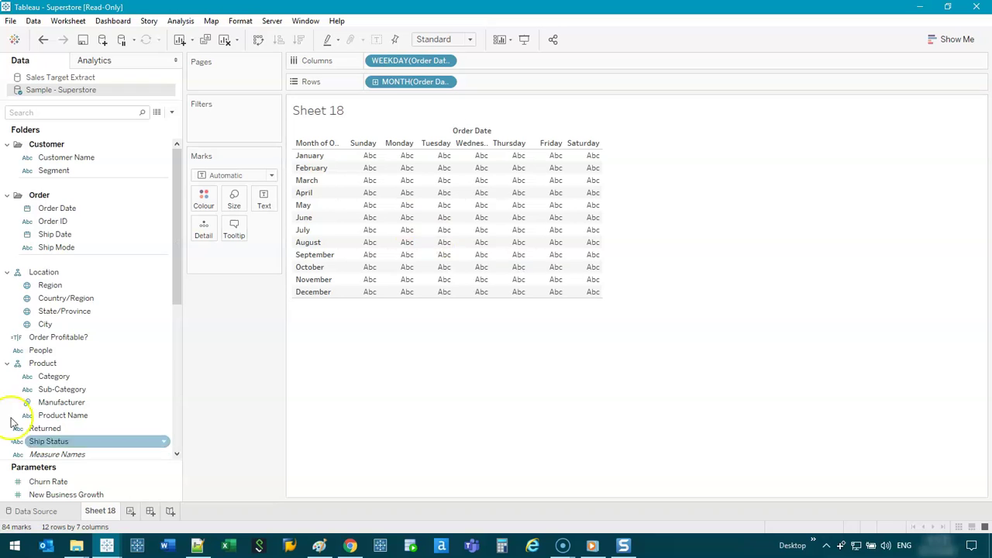
- Fill the cells with SUM(Sales) and check the £17,820 March Sunday value
scroll(88, 328, down, 4)
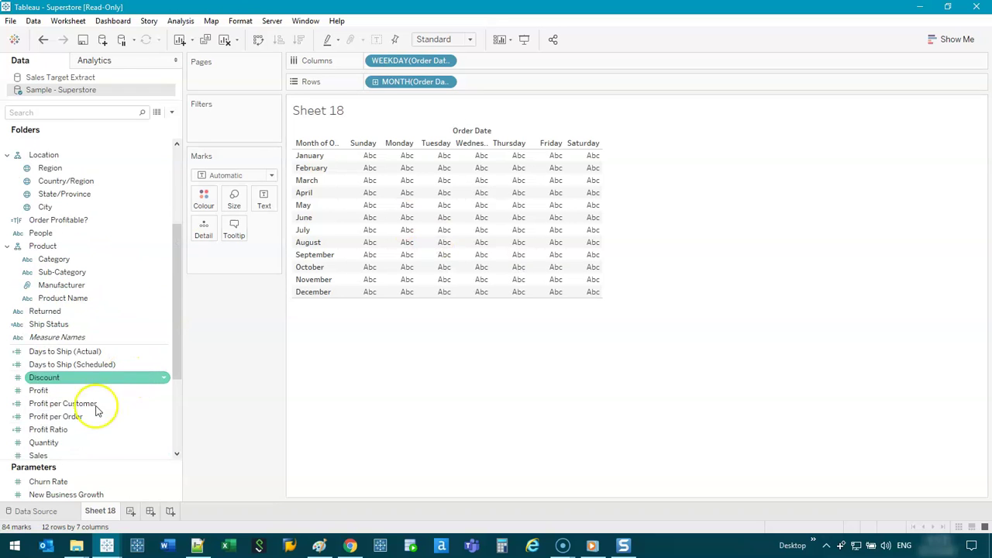
double_click(60, 455)
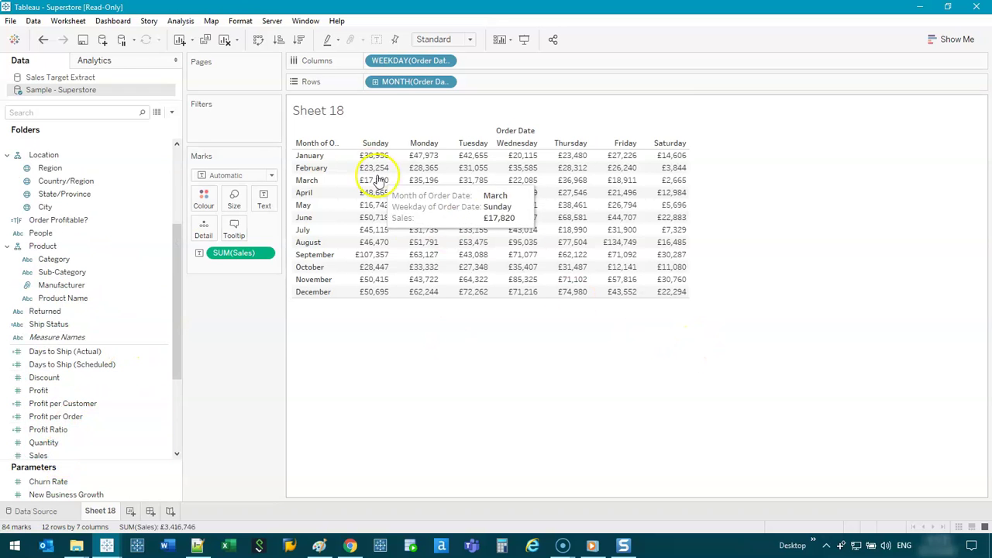
click(375, 181)
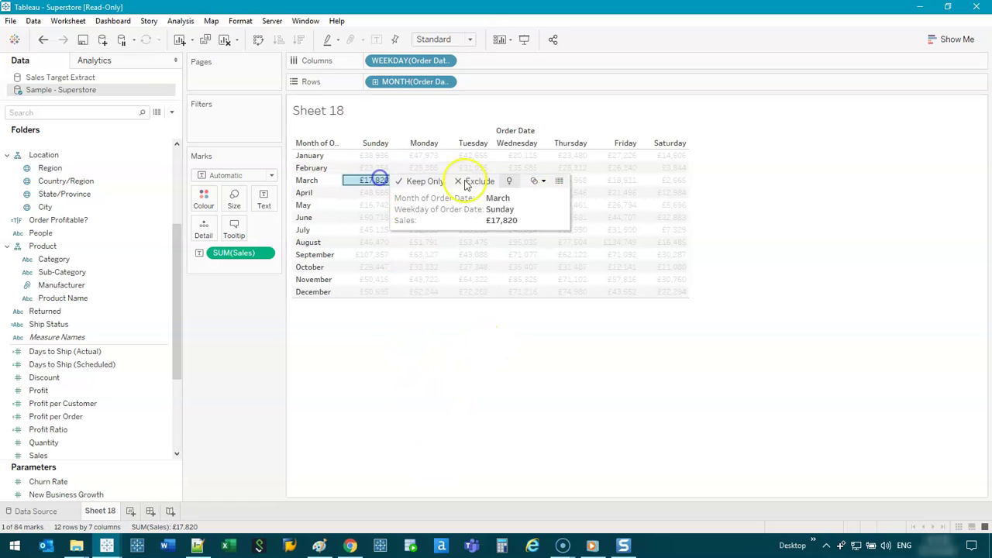
click(371, 184)
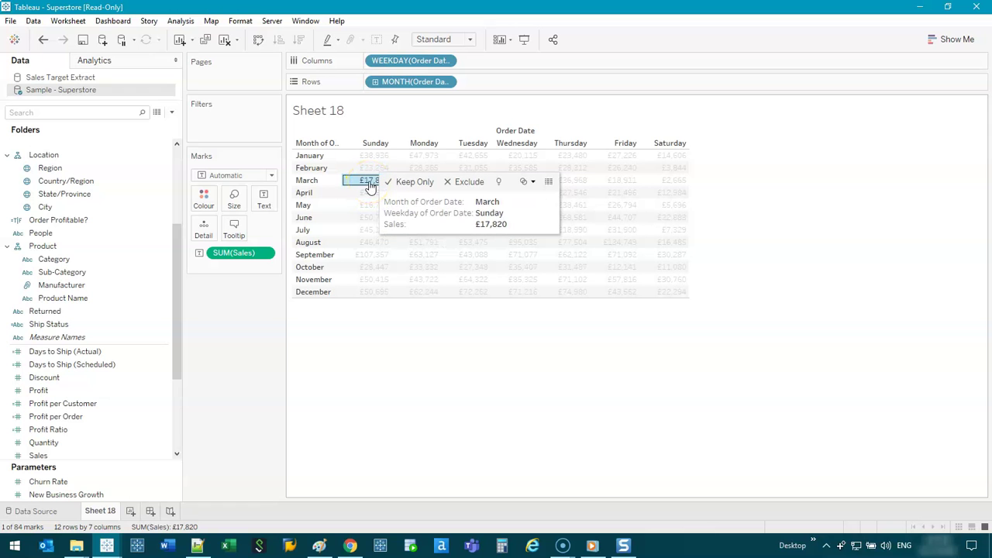
click(372, 188)
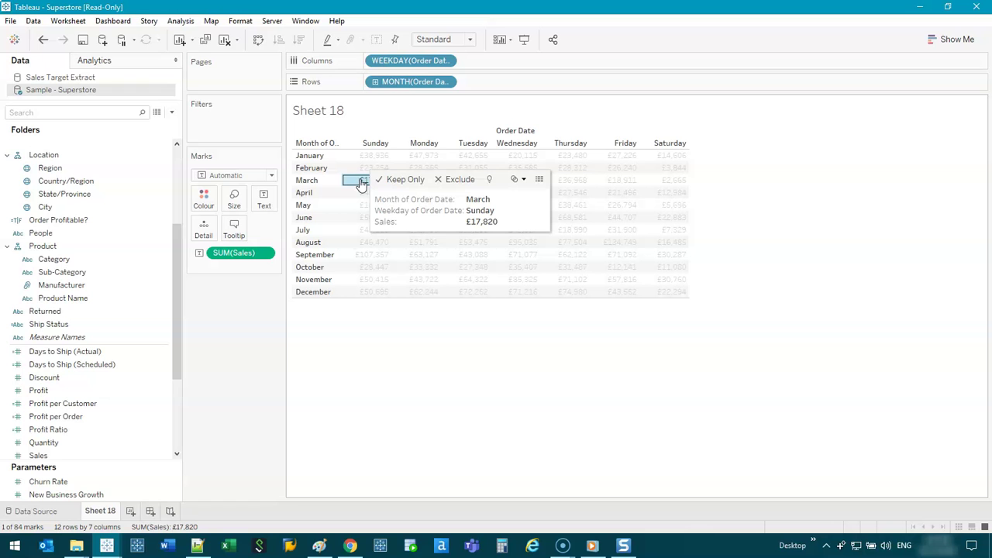
click(237, 371)
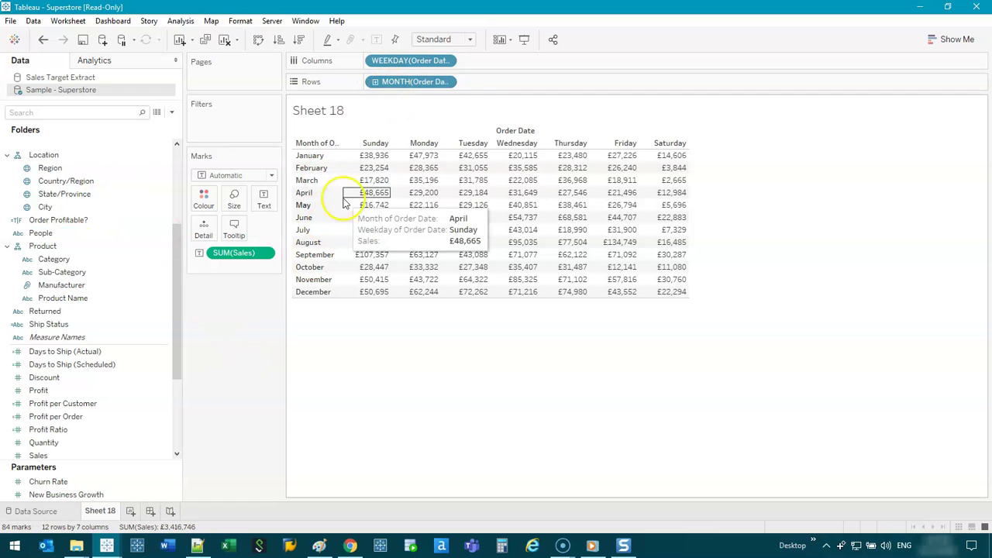
- Add YEAR(Order Date) to the rows ahead of the months
scroll(57, 184, up, 2)
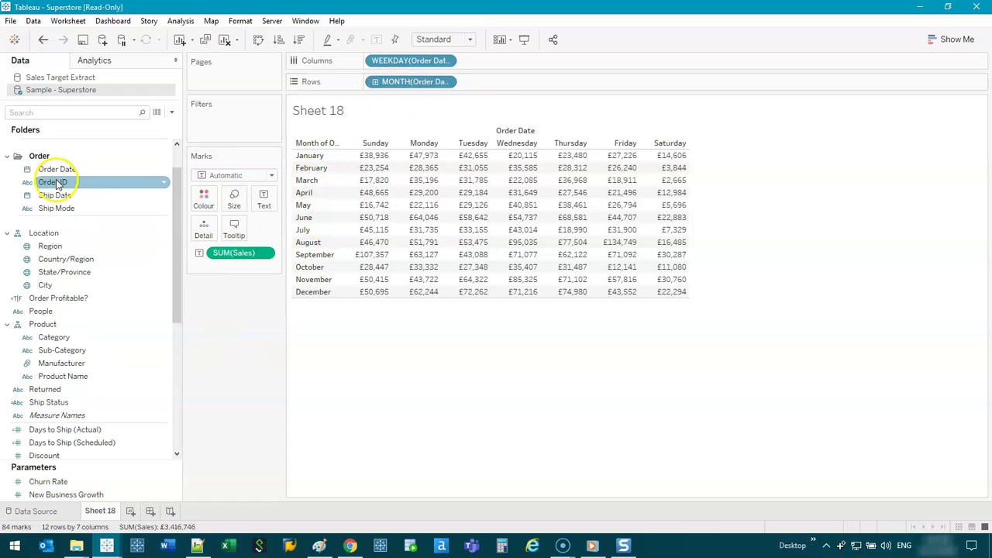
drag(61, 167, 365, 86)
double_click(455, 224)
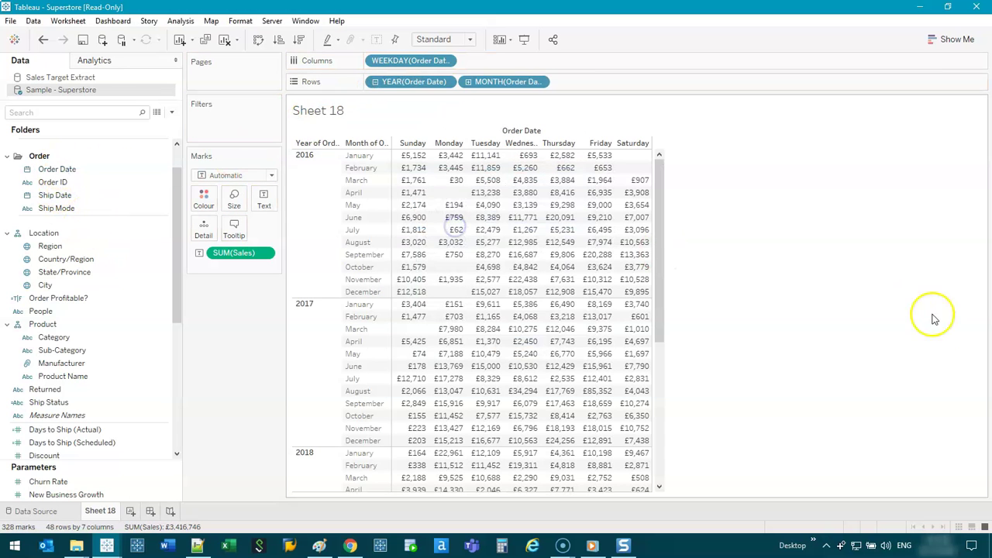
drag(659, 182, 682, 432)
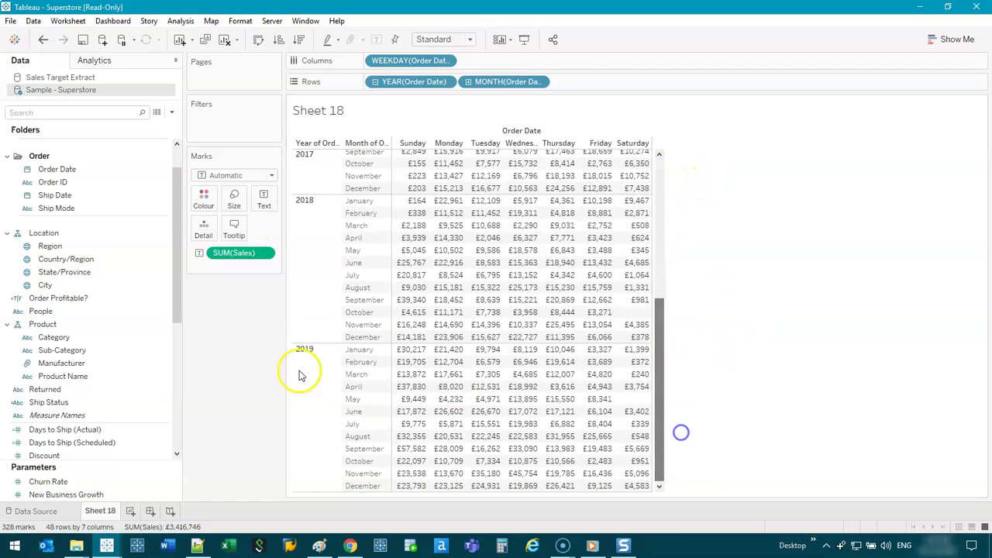
- Keep only the 2019 orders and widen the month name column
click(328, 381)
click(370, 399)
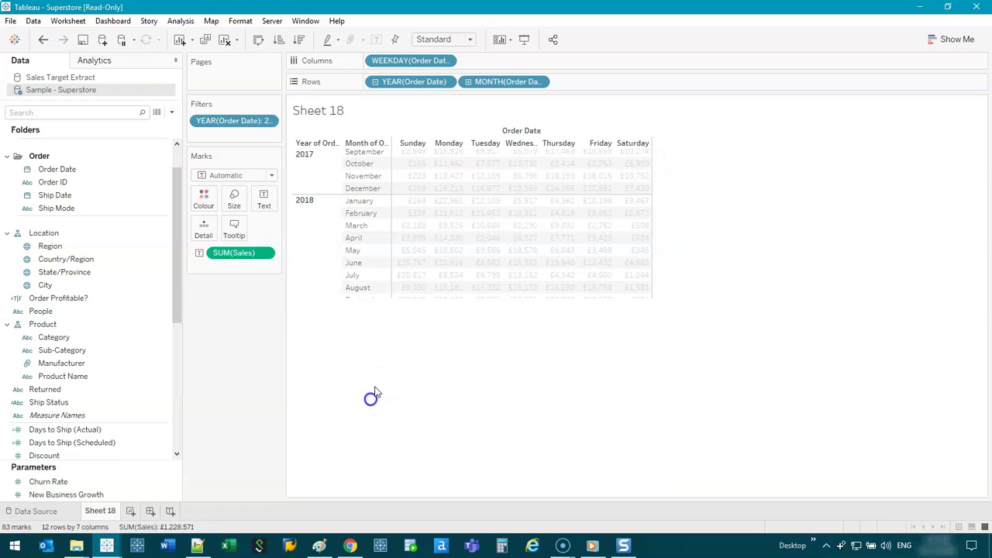
click(332, 196)
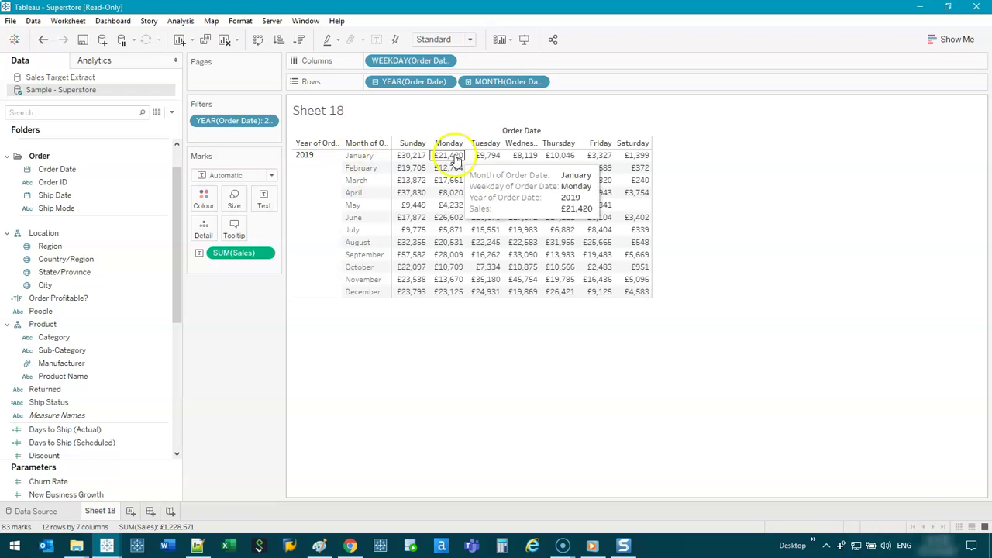
mouse_move(388, 190)
drag(388, 190, 400, 191)
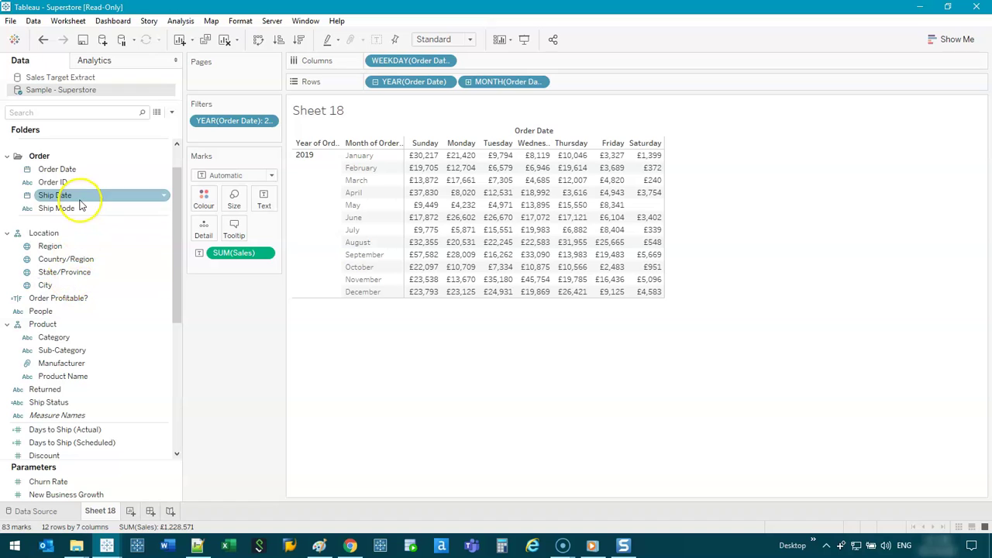
drag(64, 169, 627, 83)
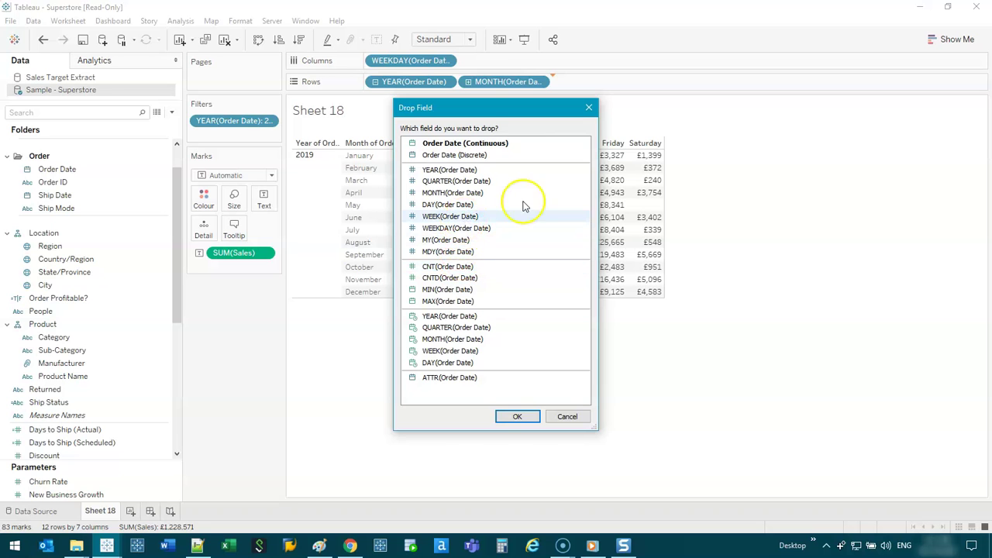
- Add WEEK(Order Date) rows with hidden headers and remove SUM(Sales) from the cells
double_click(498, 221)
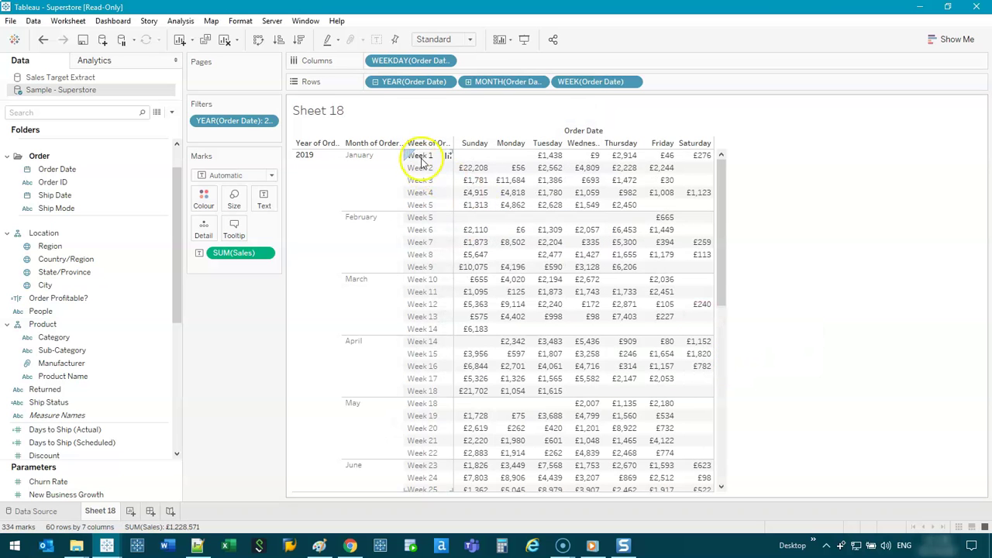
drag(721, 173, 731, 135)
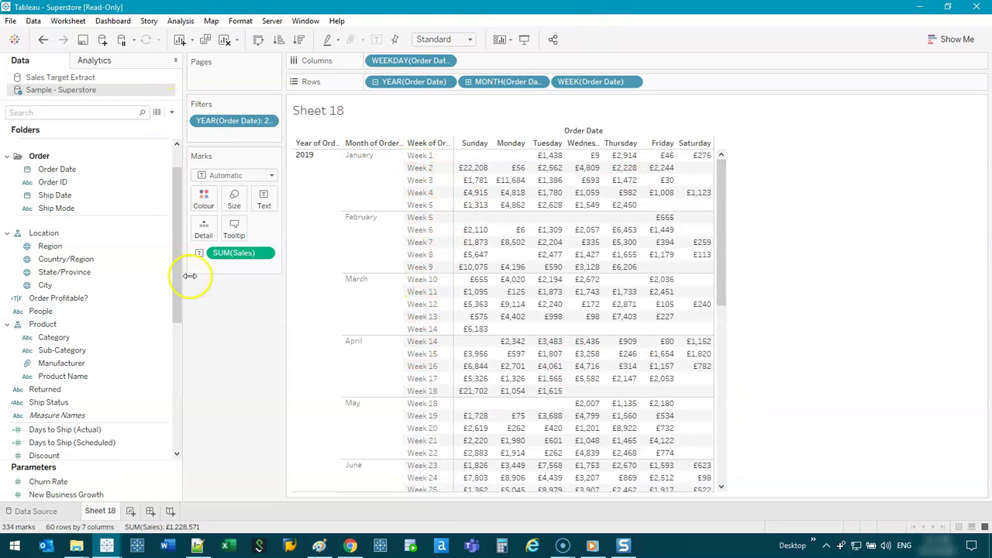
drag(232, 256, 233, 326)
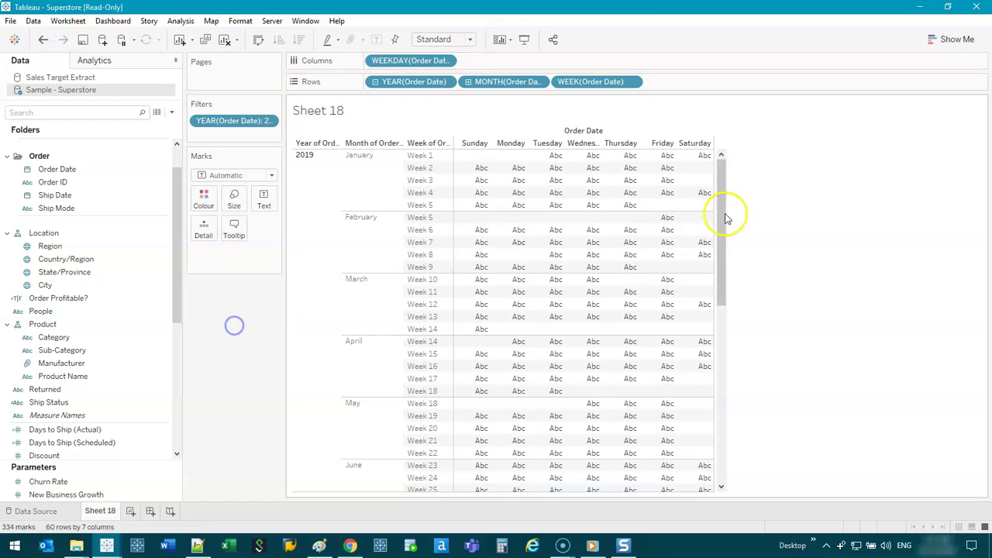
right_click(585, 86)
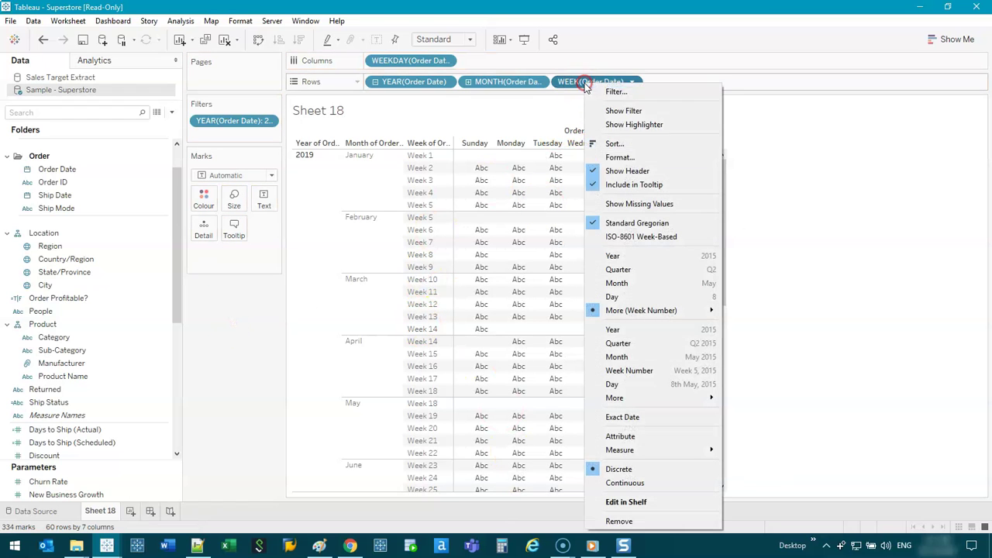
click(650, 174)
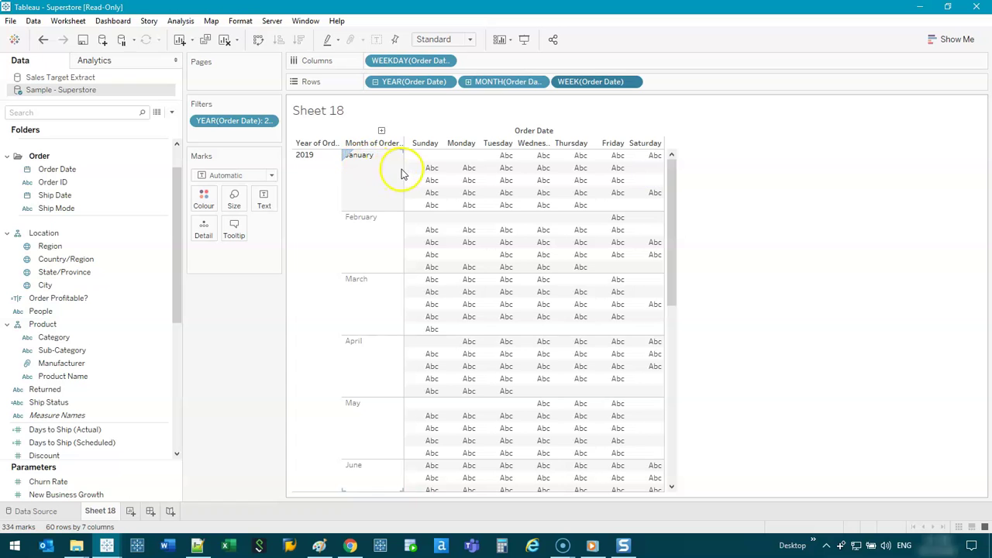
drag(392, 169, 380, 169)
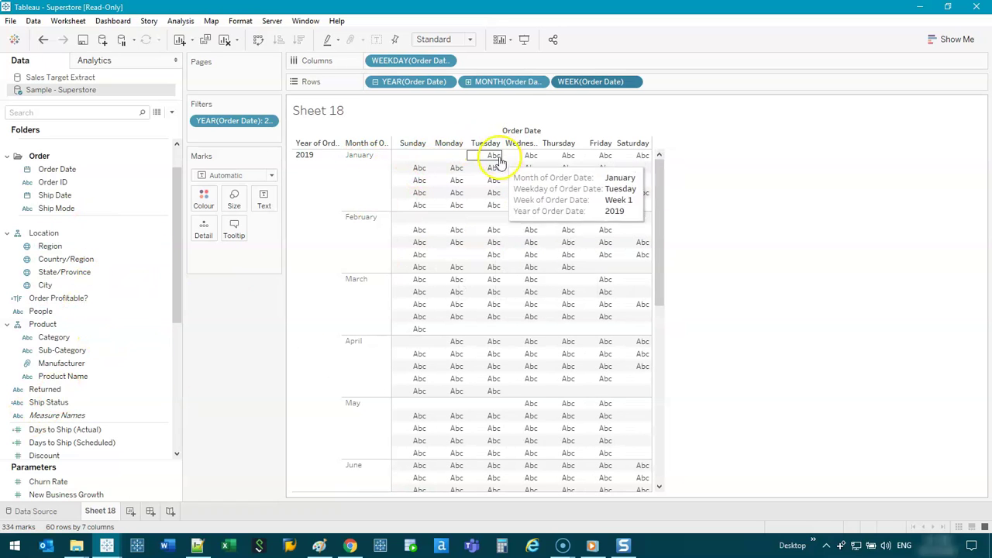
scroll(93, 241, up, 1)
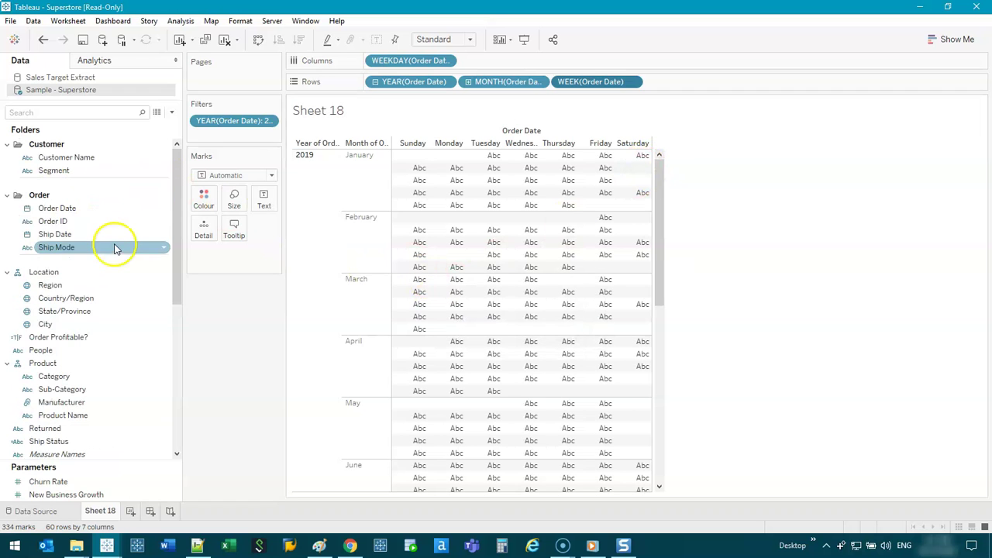
- Show DAY(Order Date) numbers as cell text and widen the weekday columns
click(66, 207)
drag(65, 208, 265, 203)
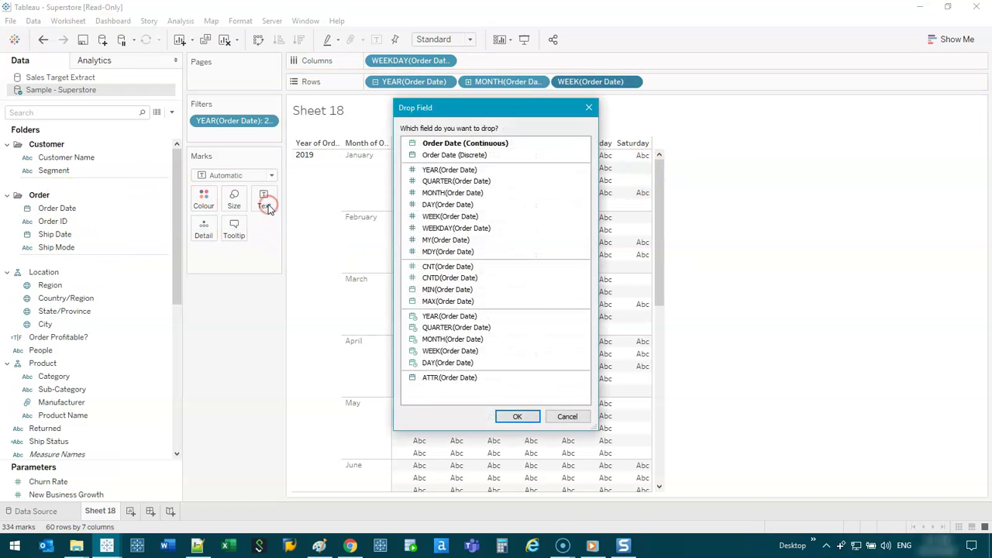
double_click(459, 204)
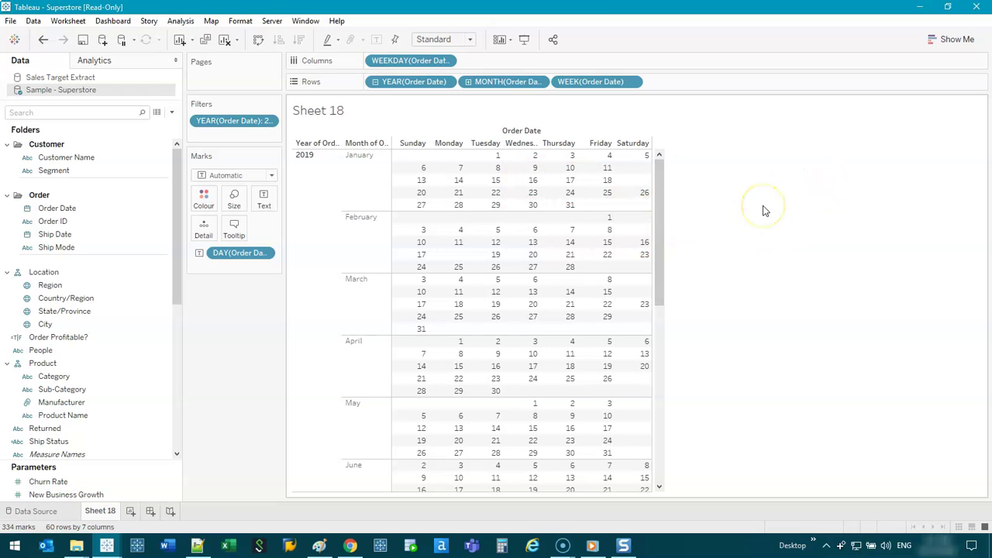
click(741, 268)
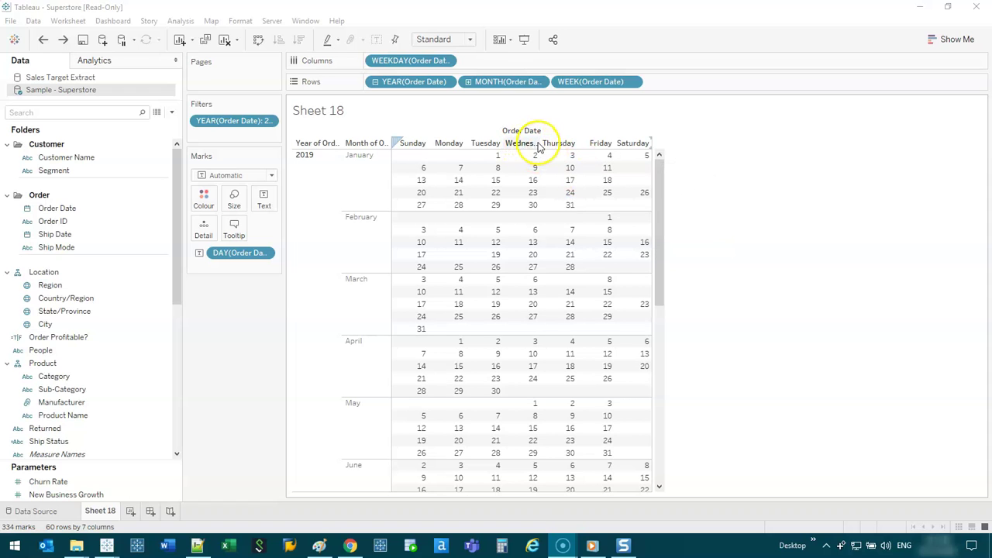
drag(539, 142, 556, 141)
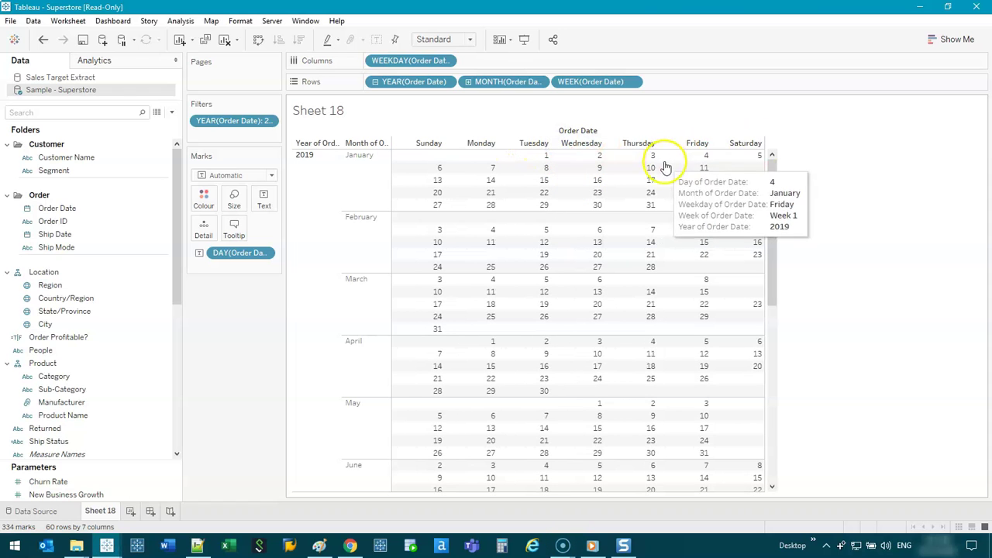
- Set Sample - Superstore's Date Properties week start to Tuesday
right_click(65, 91)
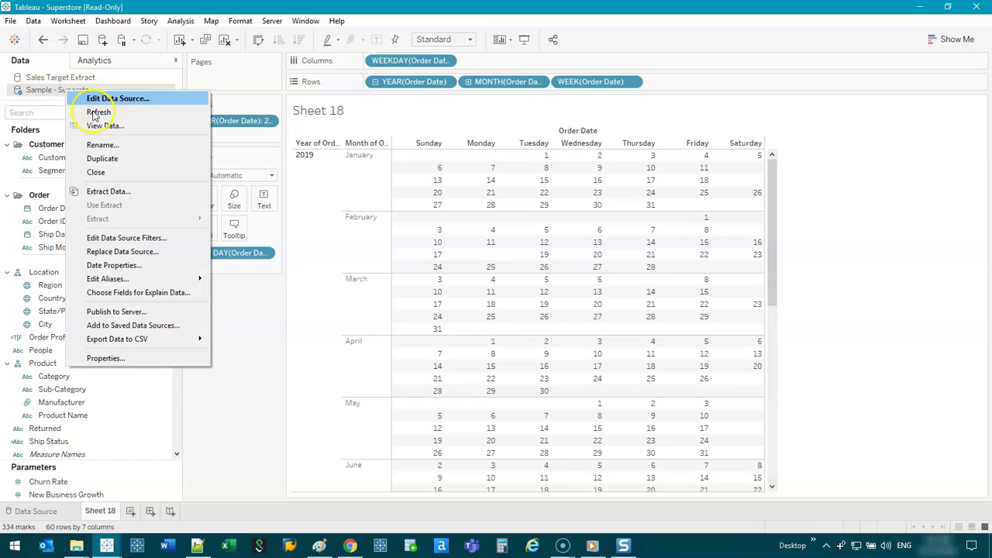
click(260, 402)
right_click(85, 210)
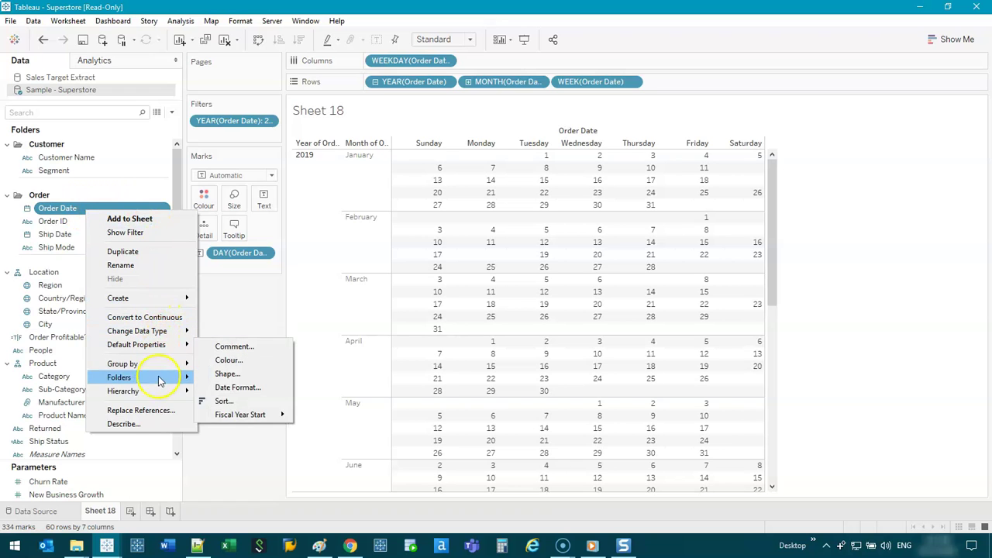
click(227, 337)
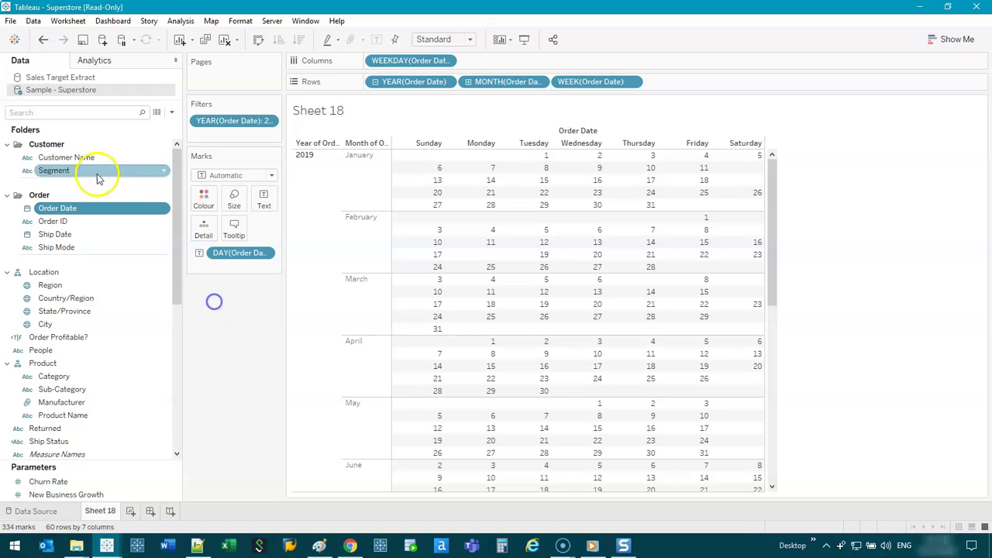
right_click(57, 92)
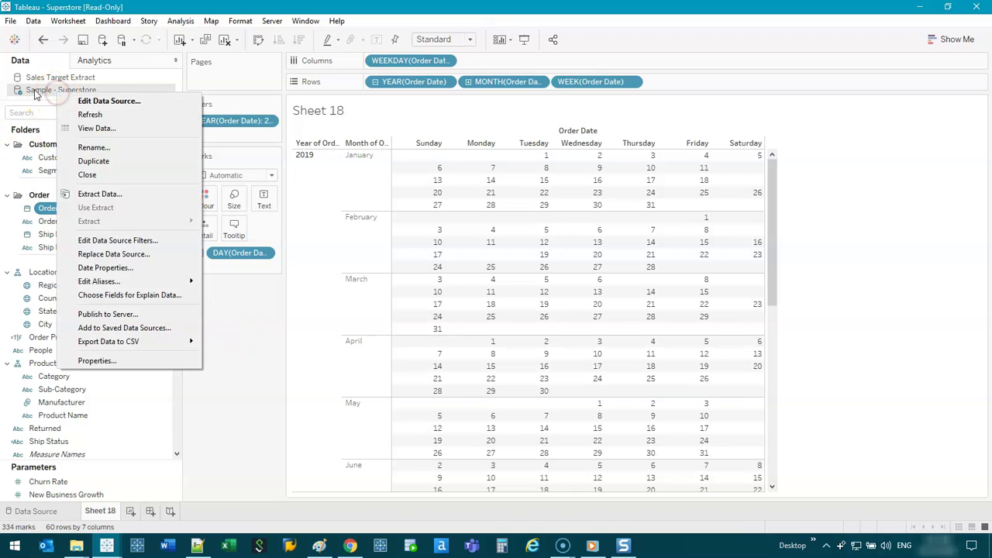
click(137, 274)
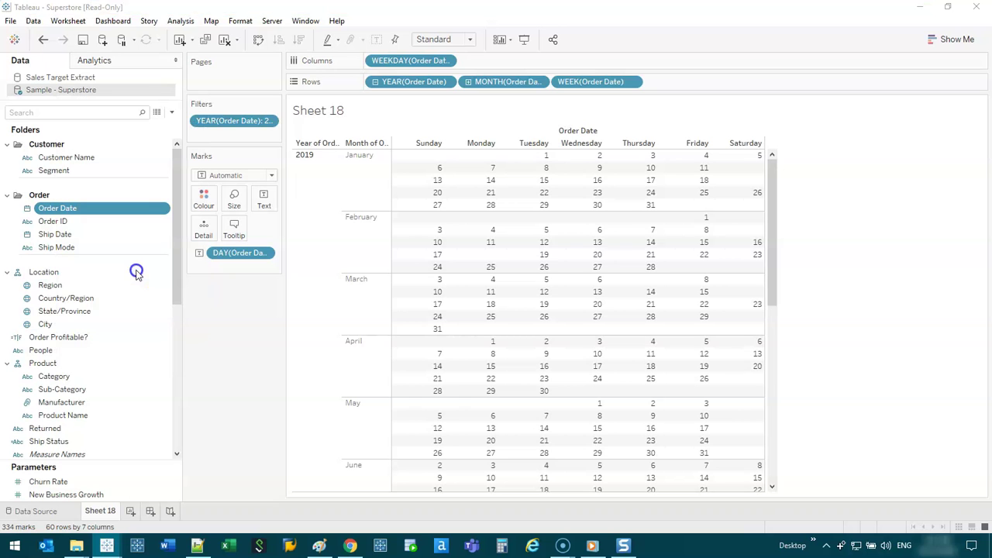
drag(542, 211, 244, 176)
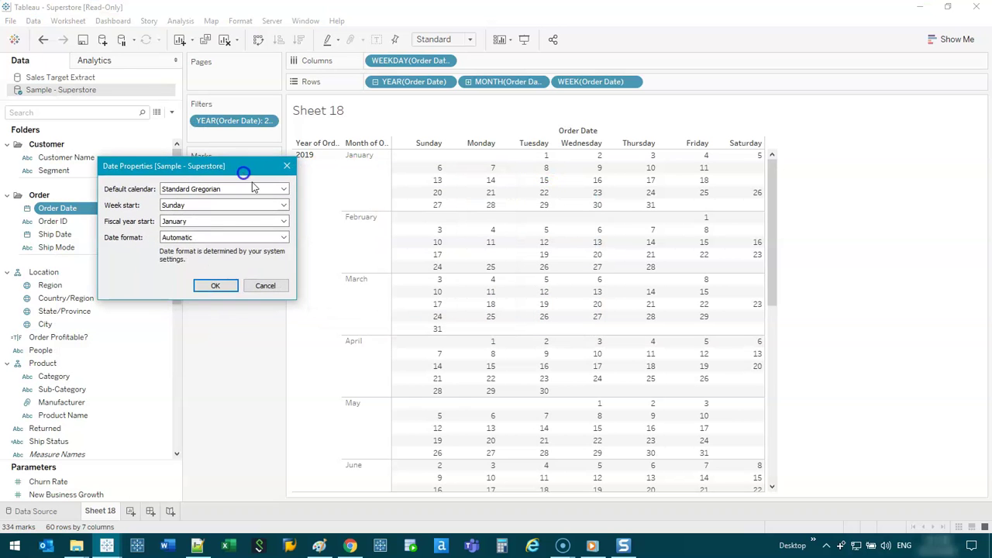
click(262, 207)
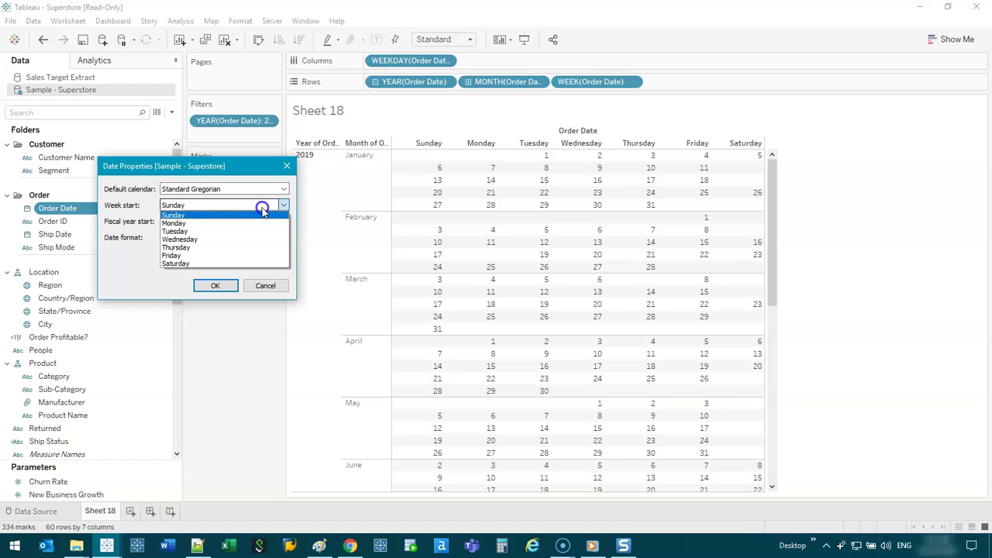
click(208, 233)
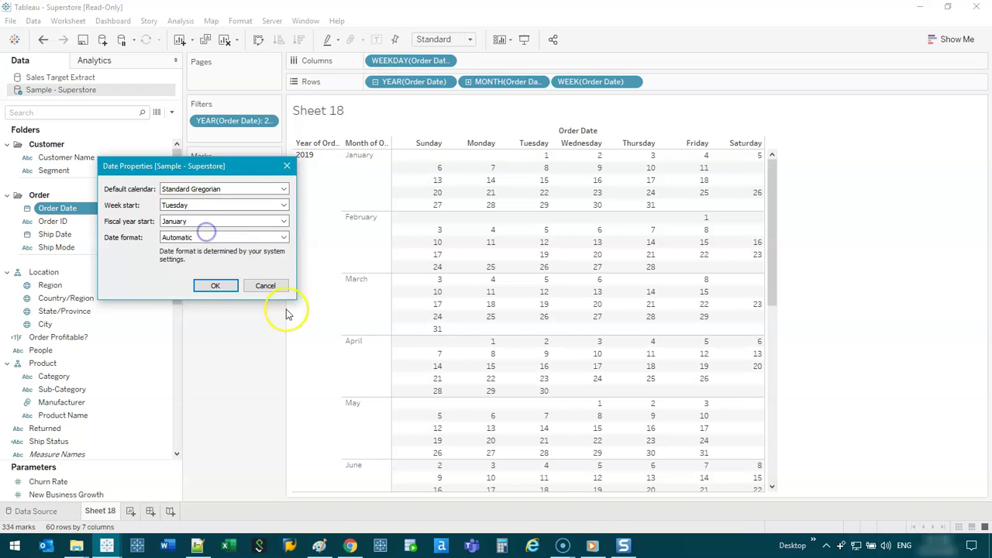
click(216, 286)
click(418, 146)
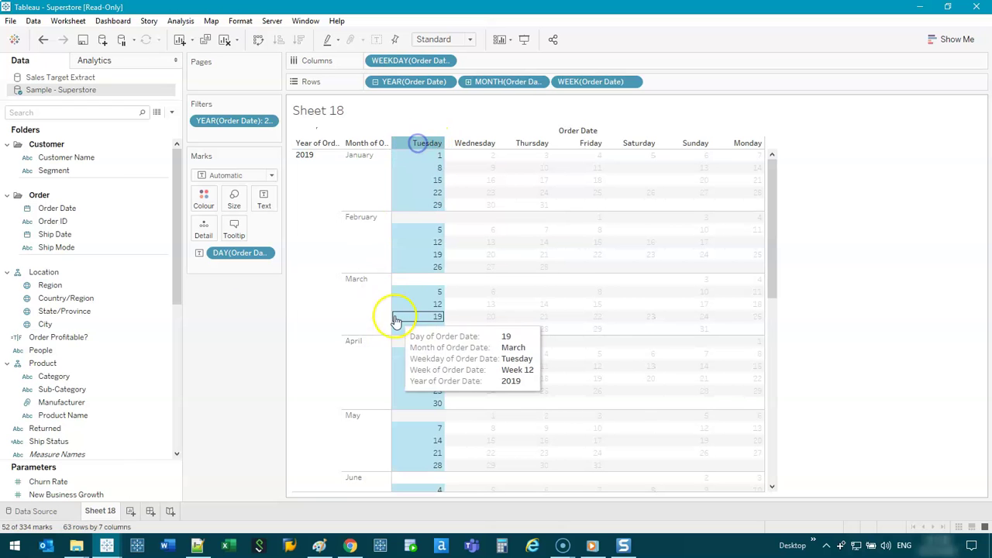
click(400, 146)
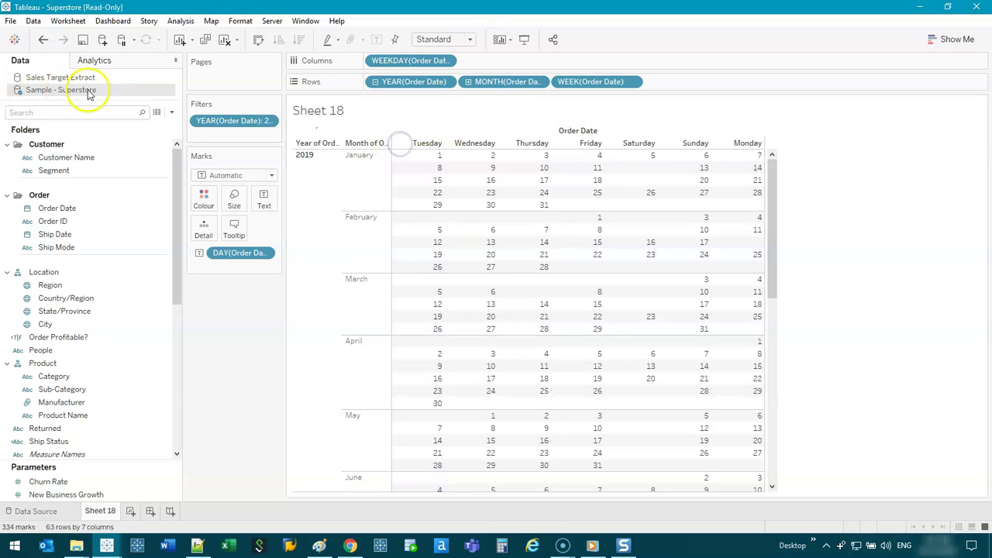
- Set the data source's fiscal year start to July
right_click(50, 92)
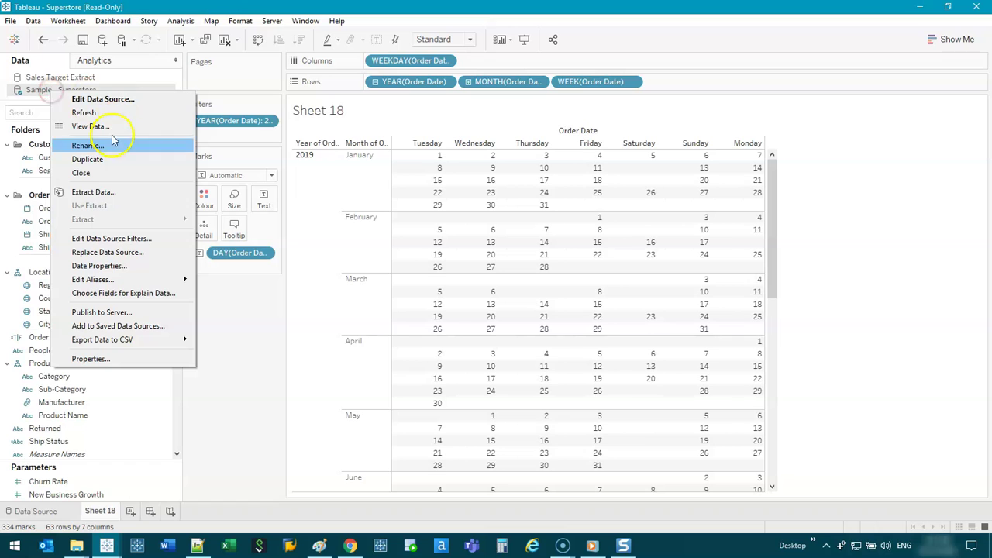
click(114, 266)
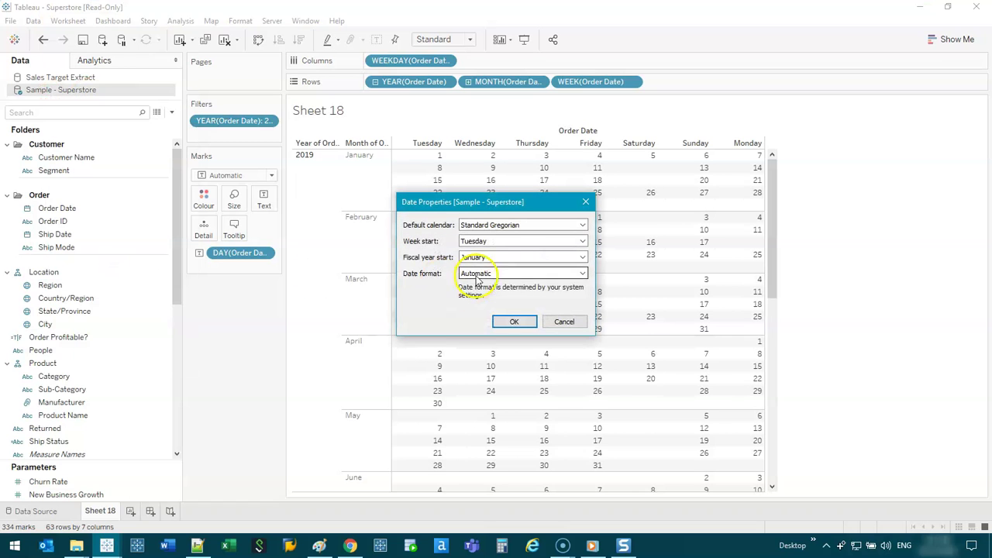
click(509, 259)
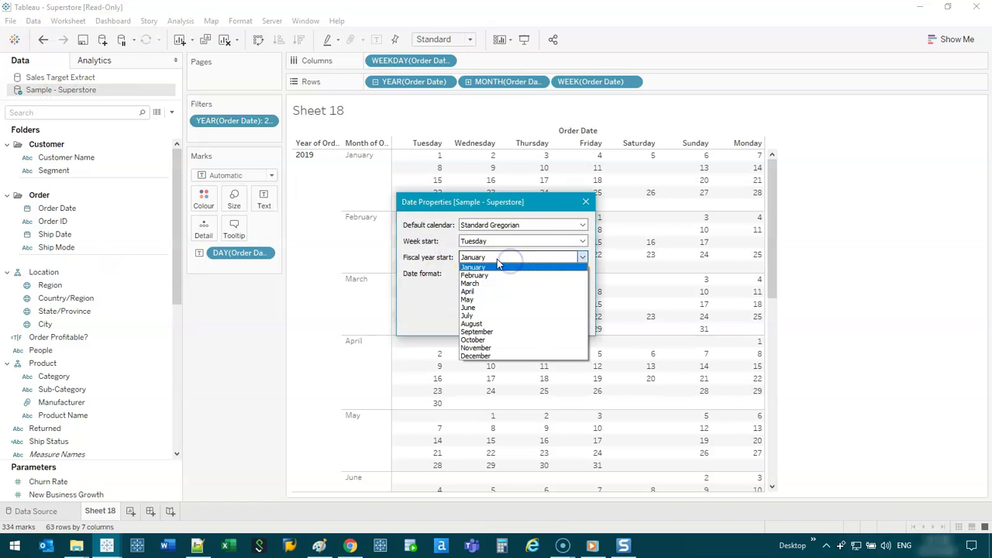
click(507, 316)
click(518, 321)
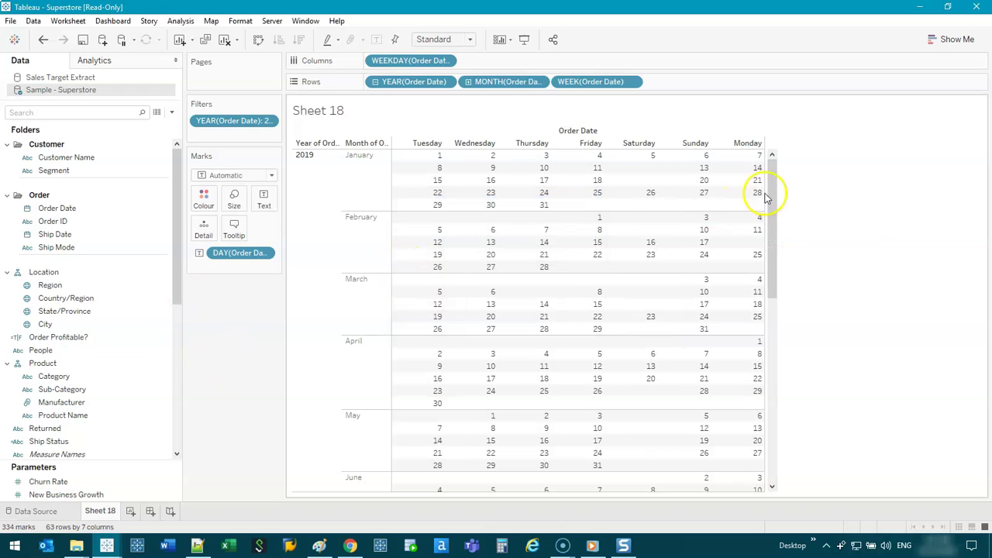
- Widen the data pane and undo with Ctrl+Z to drop the 2019 year filter
drag(182, 253, 189, 191)
right_click(78, 208)
click(69, 211)
key(ctrl+z)
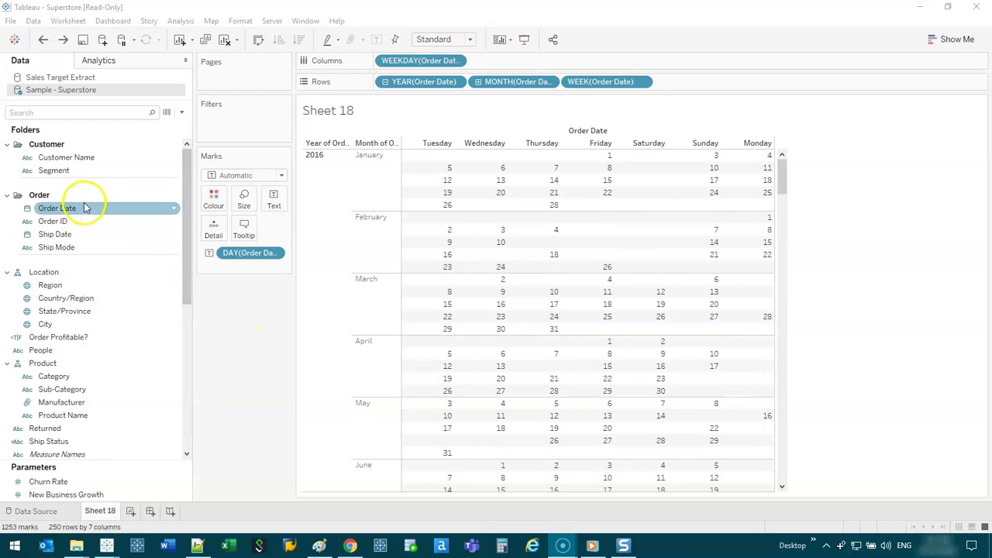
- Set Order Date's default fiscal year start to May
right_click(59, 209)
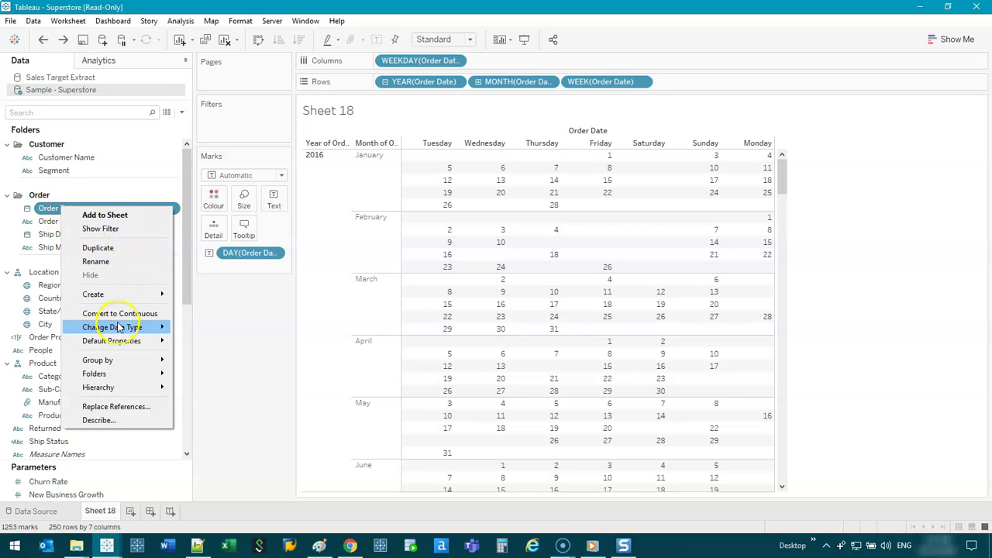
mouse_move(117, 345)
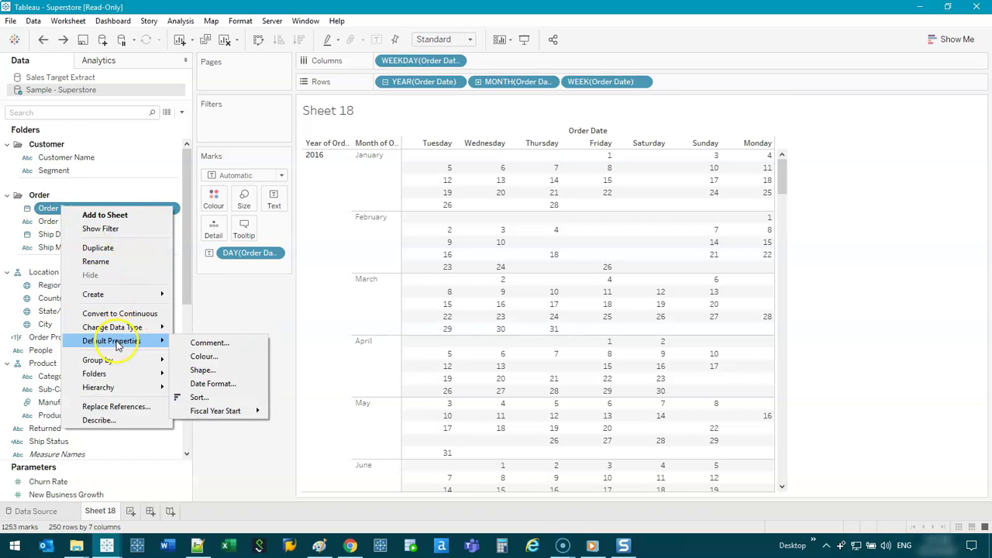
mouse_move(234, 412)
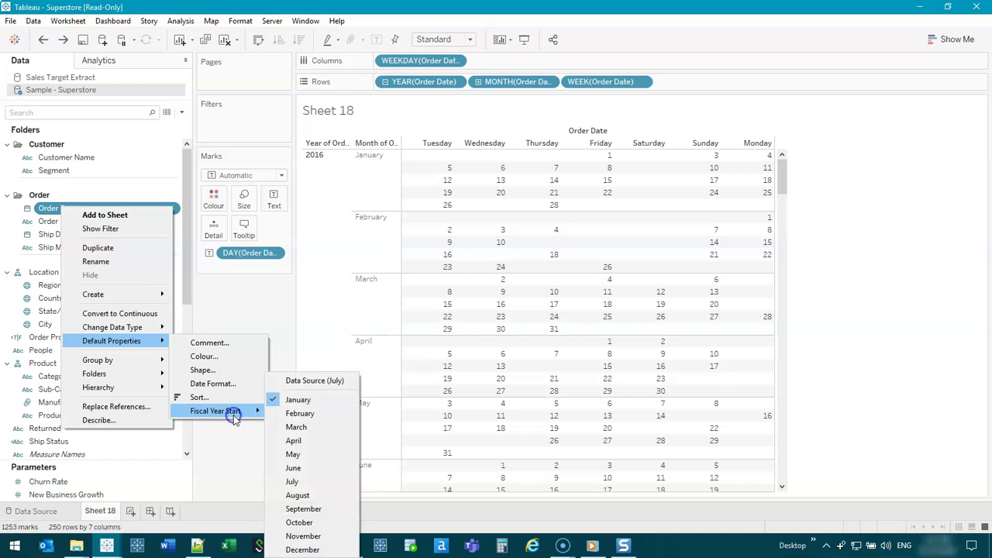
click(310, 462)
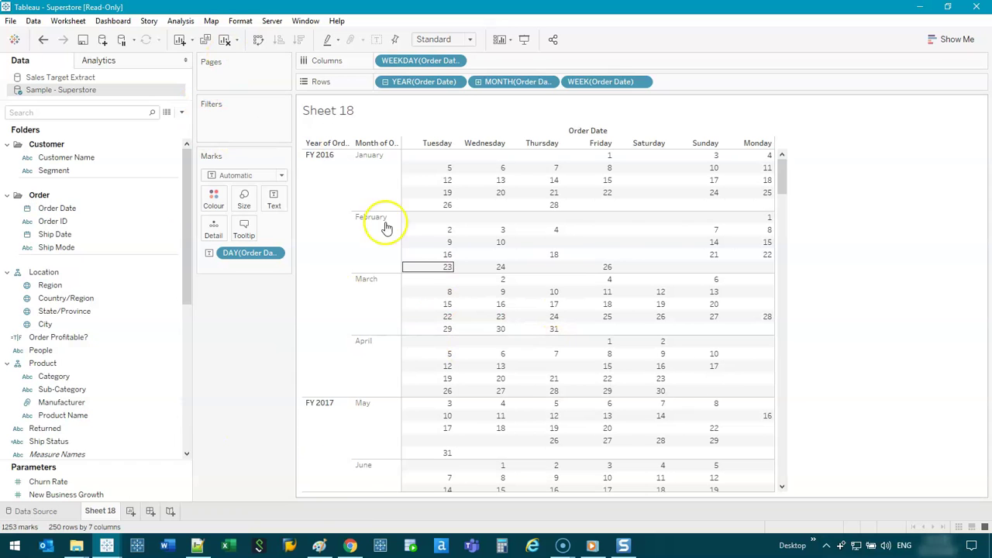
drag(781, 171, 781, 189)
click(373, 245)
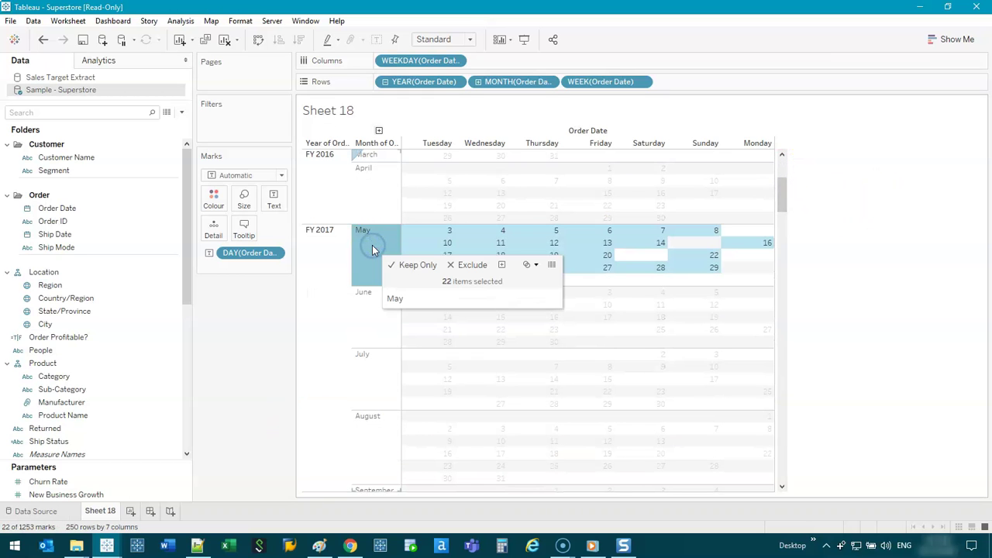
click(380, 272)
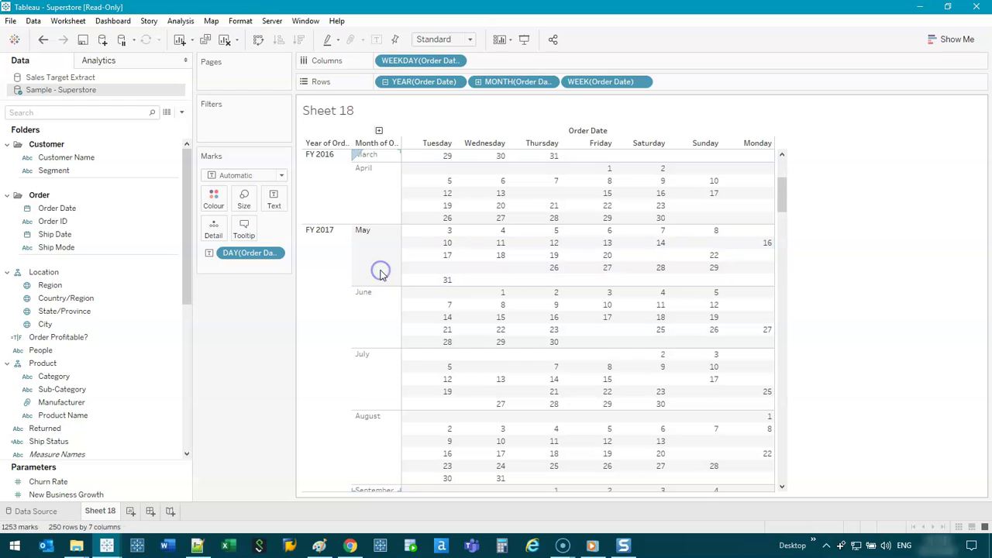
- Centre-align the day numbers in the calendar cells
click(273, 198)
click(357, 245)
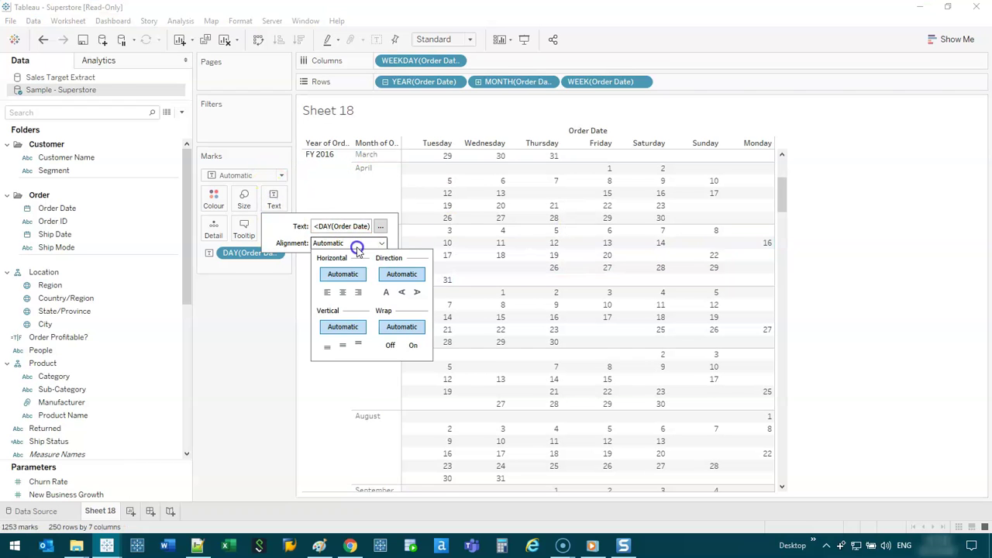
click(346, 292)
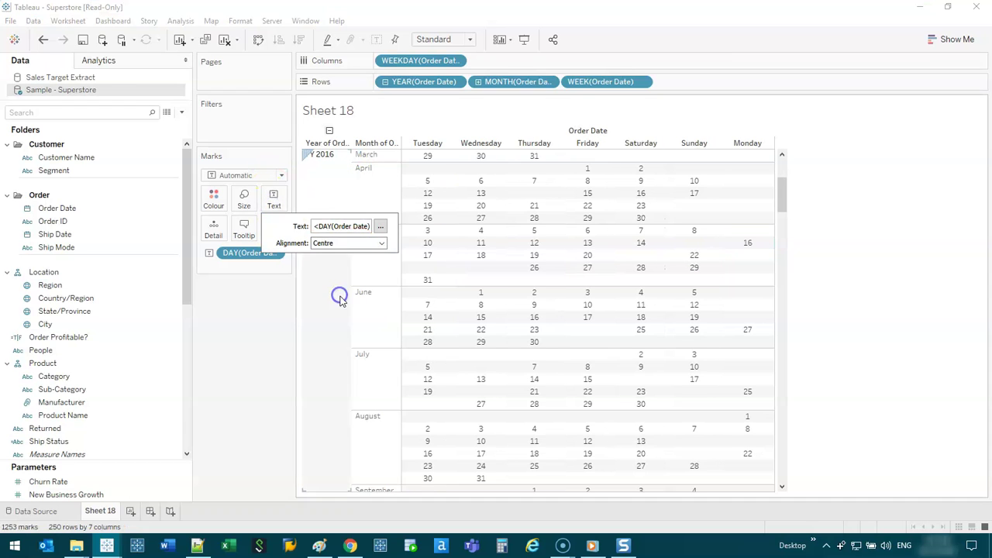
click(242, 362)
drag(784, 202, 784, 179)
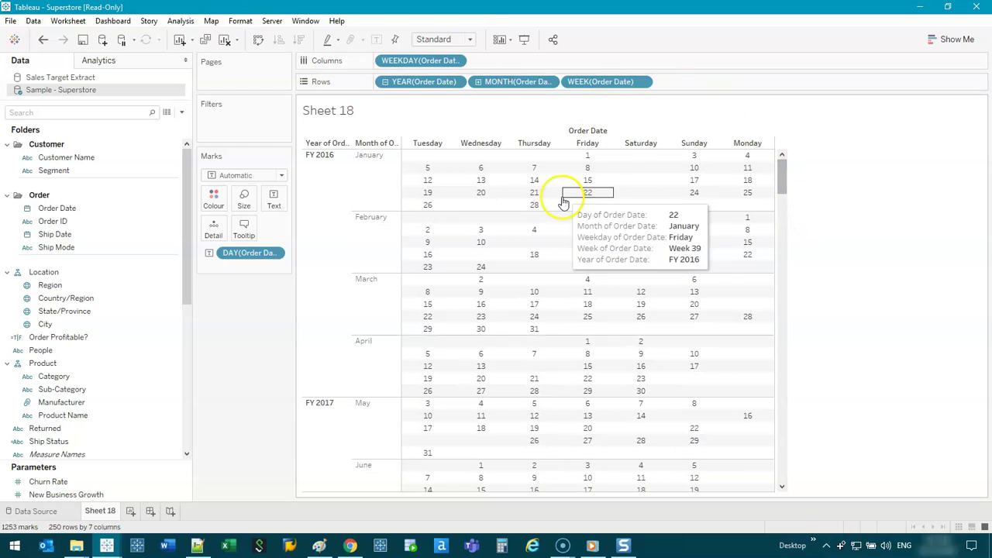
- Set the Superstore data source's date properties to a Sunday week start and January fiscal year
right_click(73, 101)
click(141, 266)
click(492, 241)
click(492, 250)
click(491, 257)
click(491, 271)
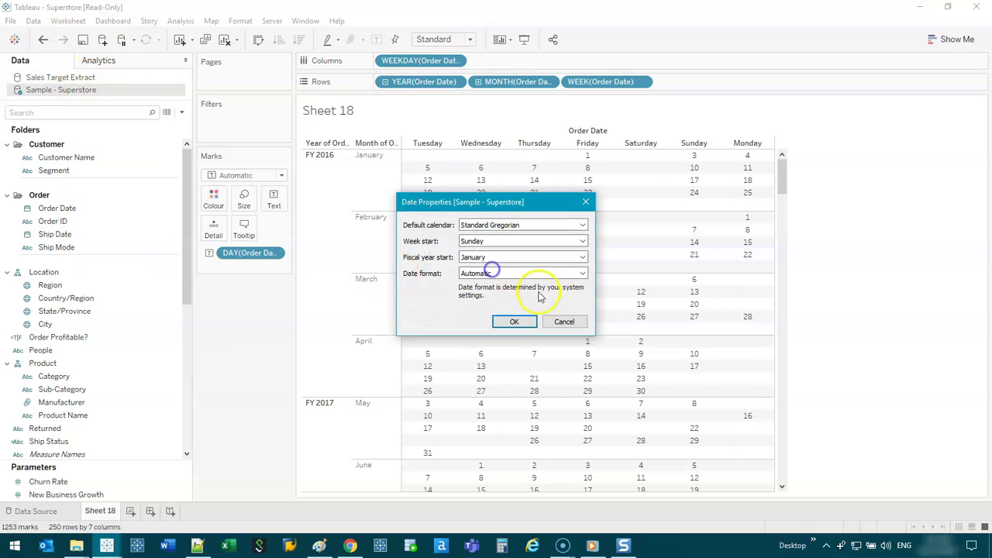
click(516, 321)
- Make the Order Date field's fiscal year start in January
click(72, 248)
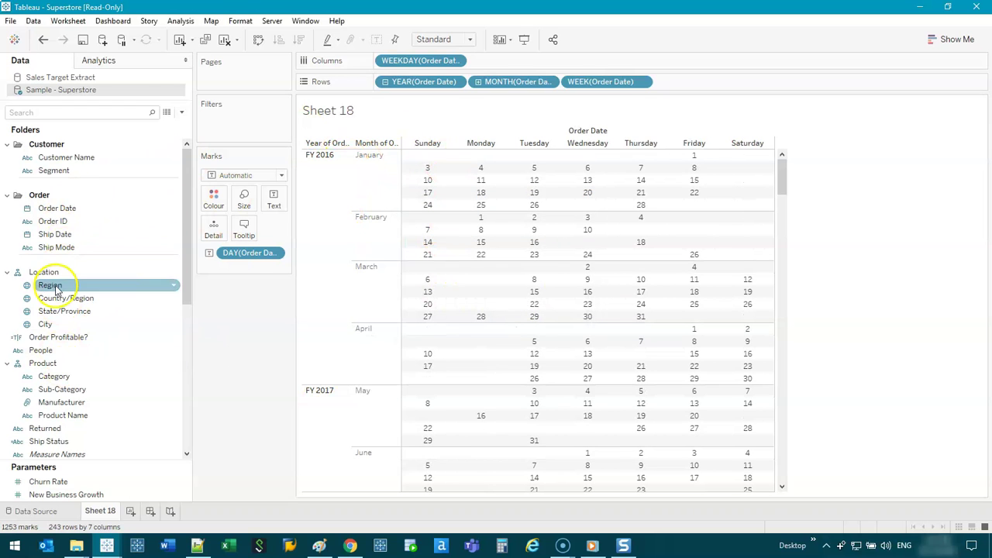
right_click(68, 208)
mouse_move(167, 346)
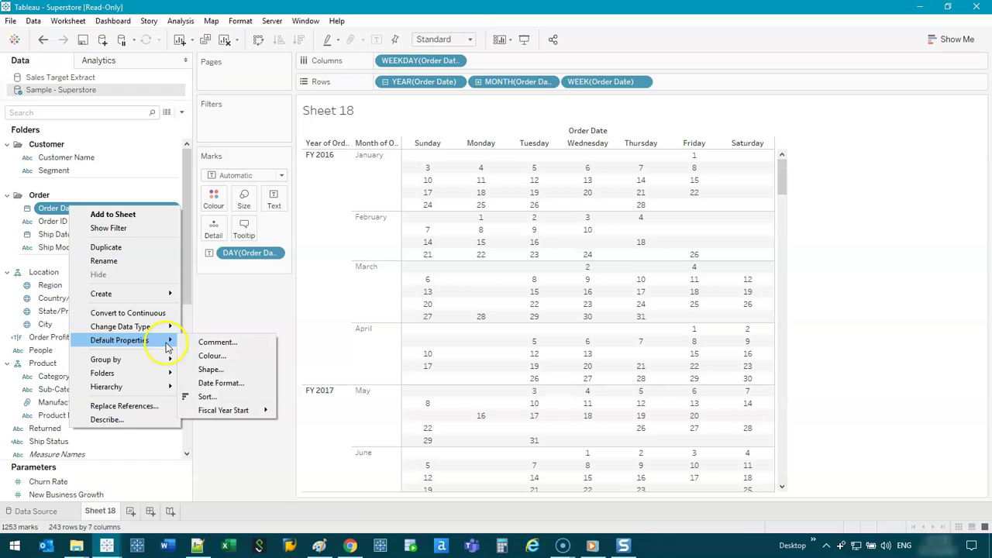
mouse_move(225, 412)
click(328, 402)
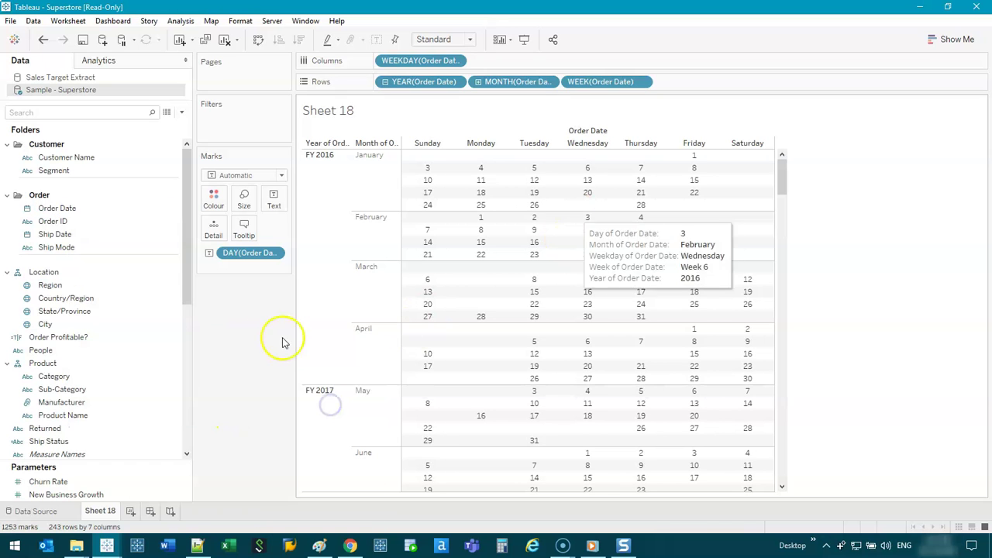
- Keep only the 2016 order dates on the calendar and clear the selection
click(314, 204)
click(341, 222)
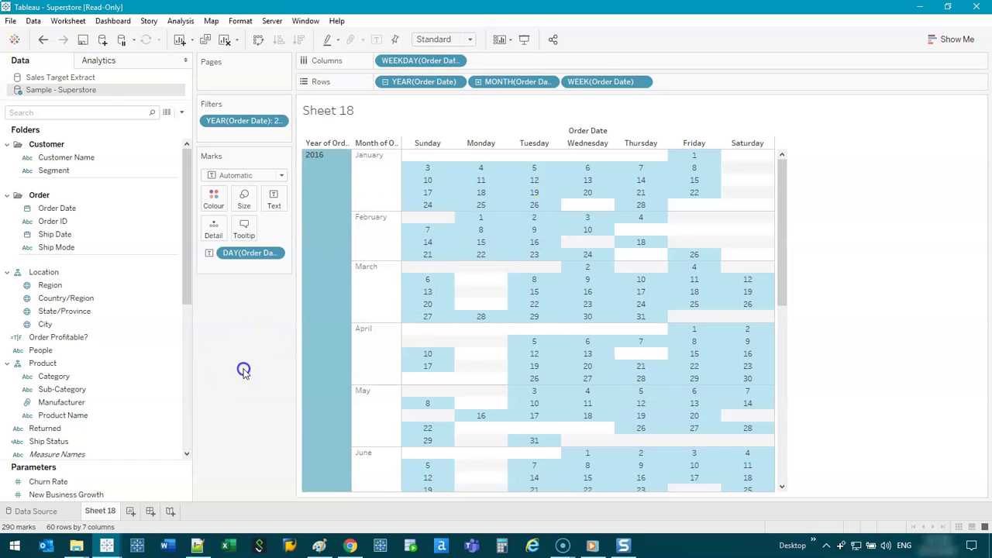
click(618, 250)
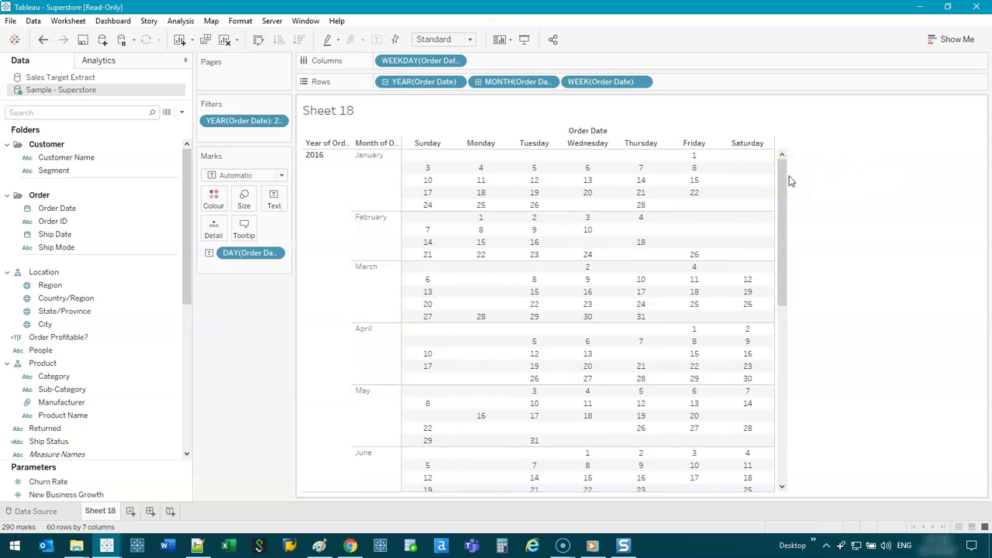
drag(785, 180, 762, 160)
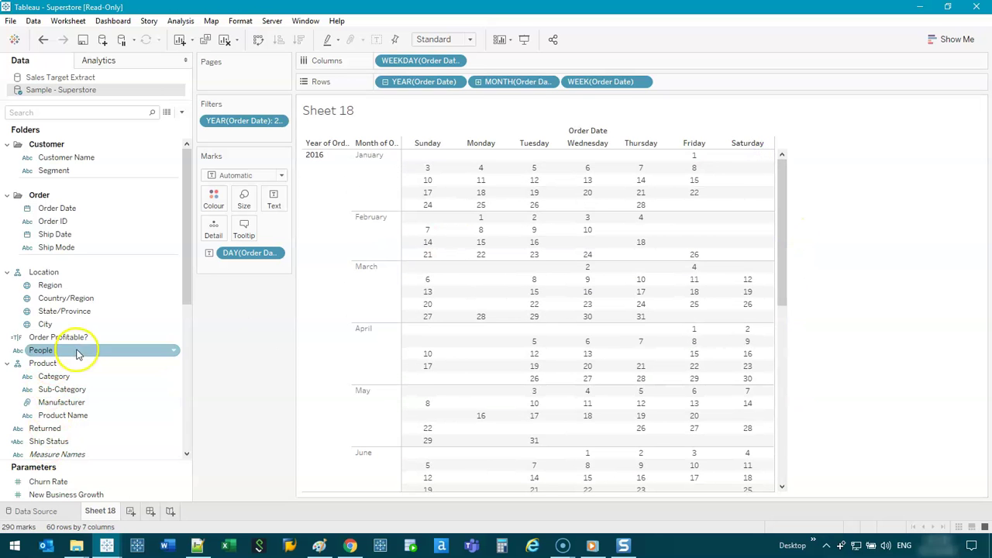
drag(188, 266, 179, 516)
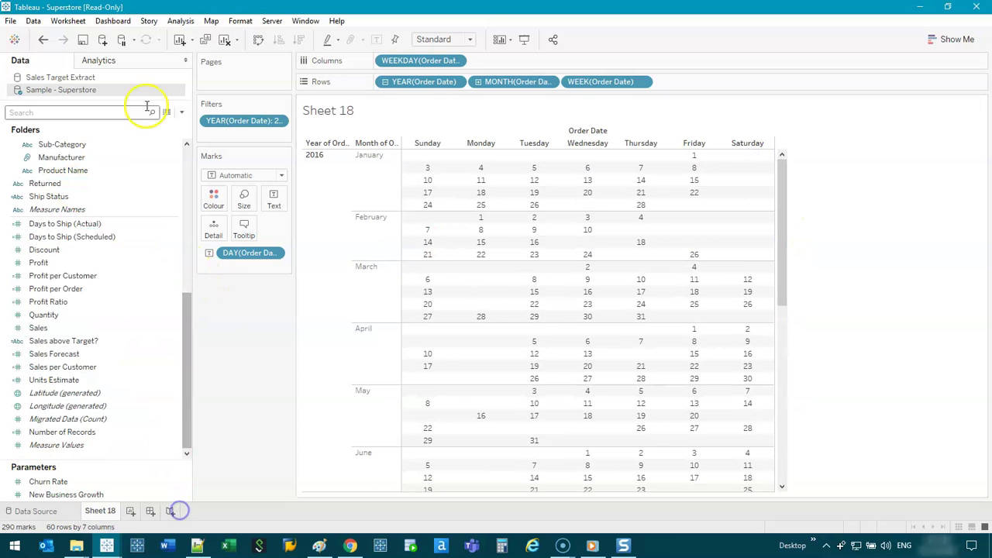
click(166, 113)
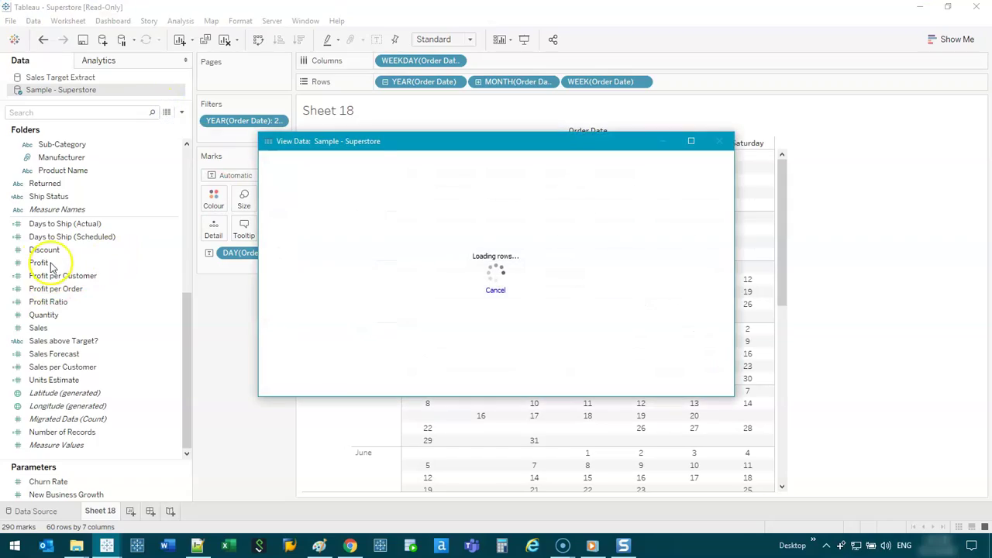
click(698, 140)
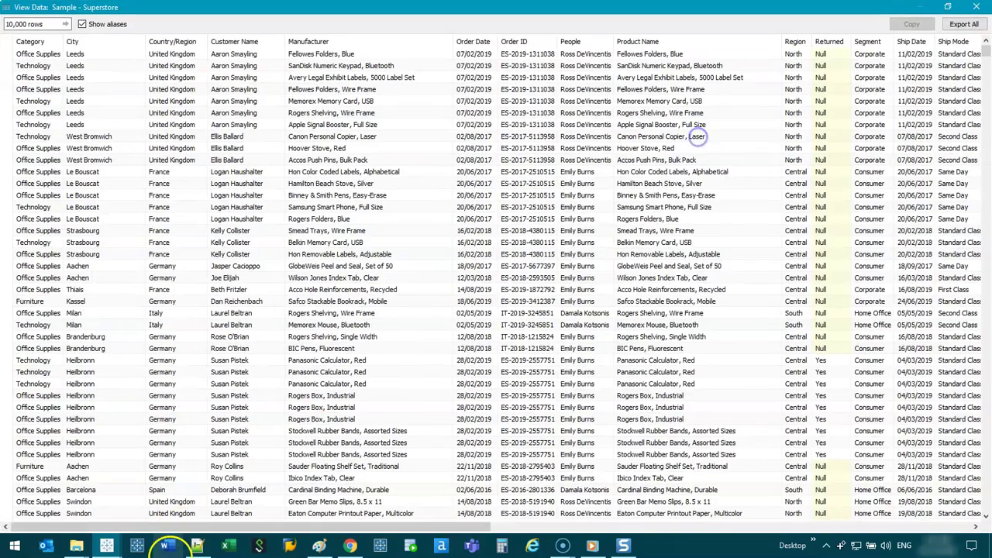
drag(194, 527, 642, 518)
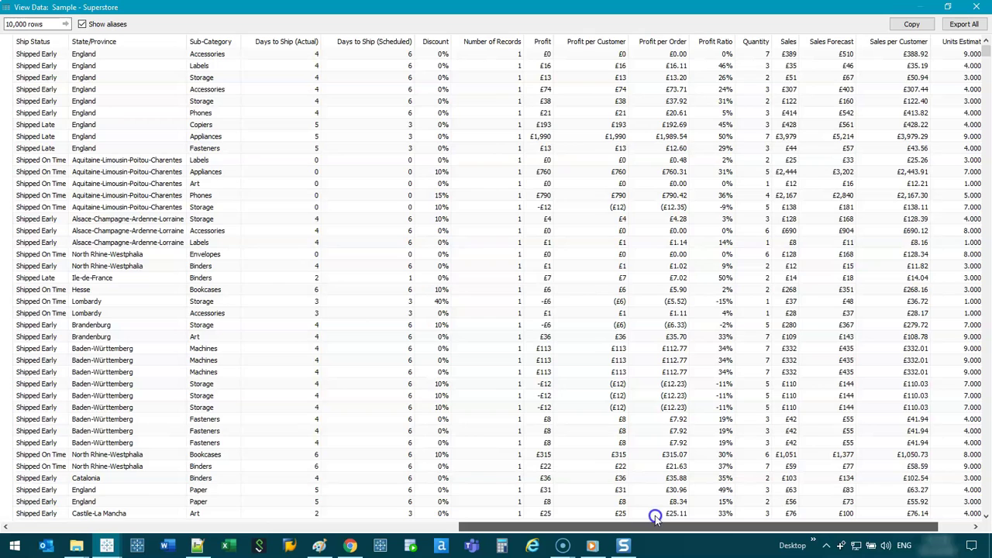
drag(543, 65, 545, 454)
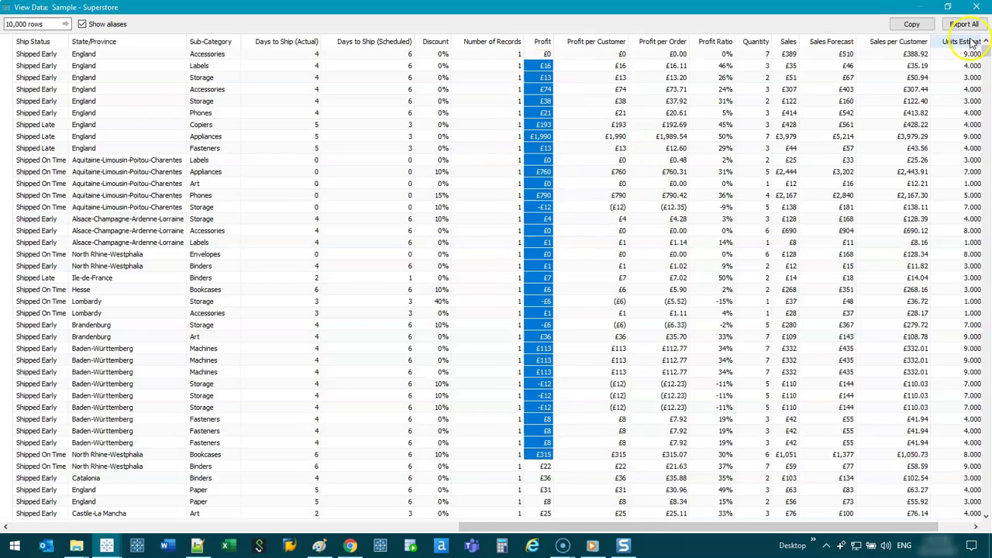
click(976, 6)
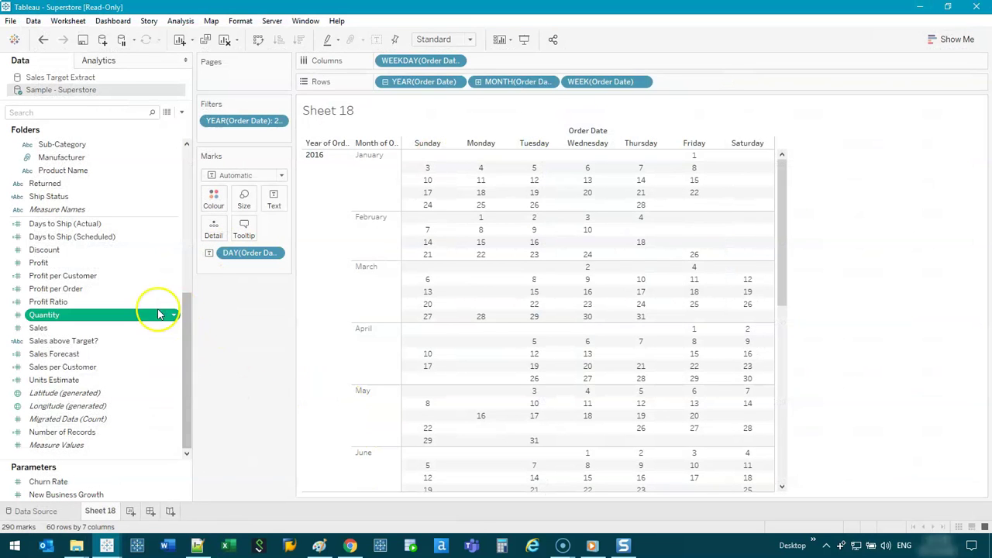
- Start a new calculated field from the Profit field
right_click(158, 313)
right_click(109, 277)
right_click(97, 263)
click(84, 264)
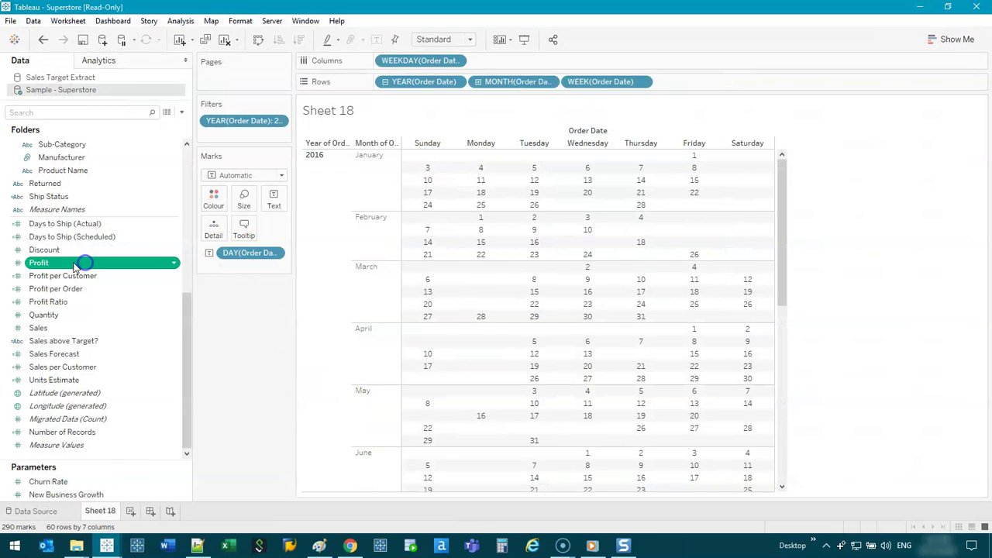
right_click(74, 262)
mouse_move(142, 350)
click(214, 352)
- Enter the formula sum([Profit]) > 100, name it Profit Check, and save it
text(sum([Profit]) > 100)
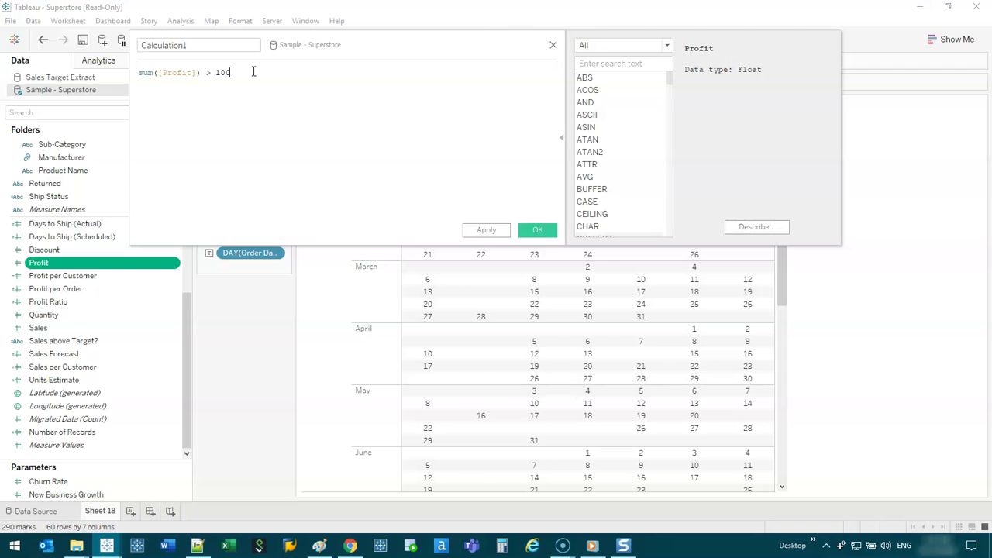
drag(228, 43, 67, 45)
text(Profit Check)
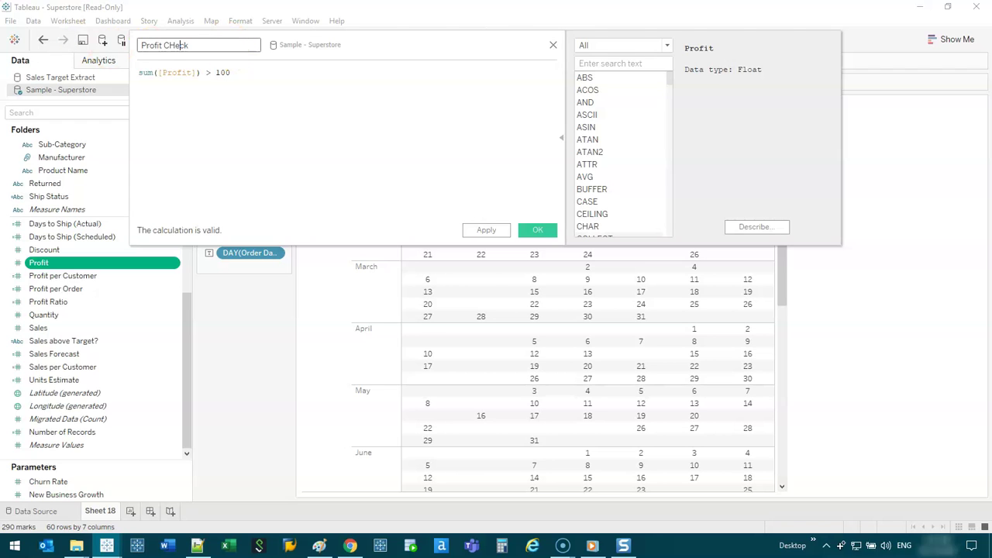
click(211, 73)
double_click(209, 74)
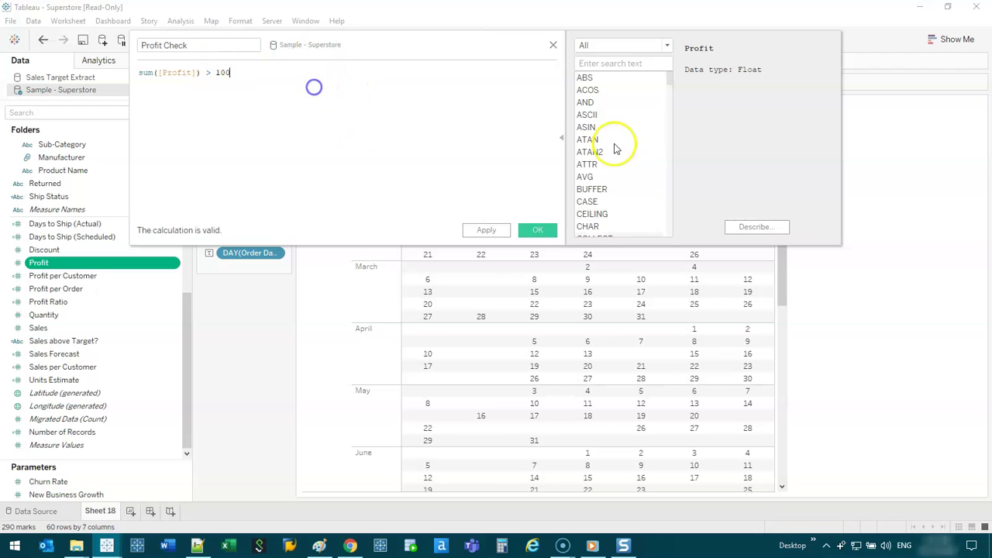
click(543, 229)
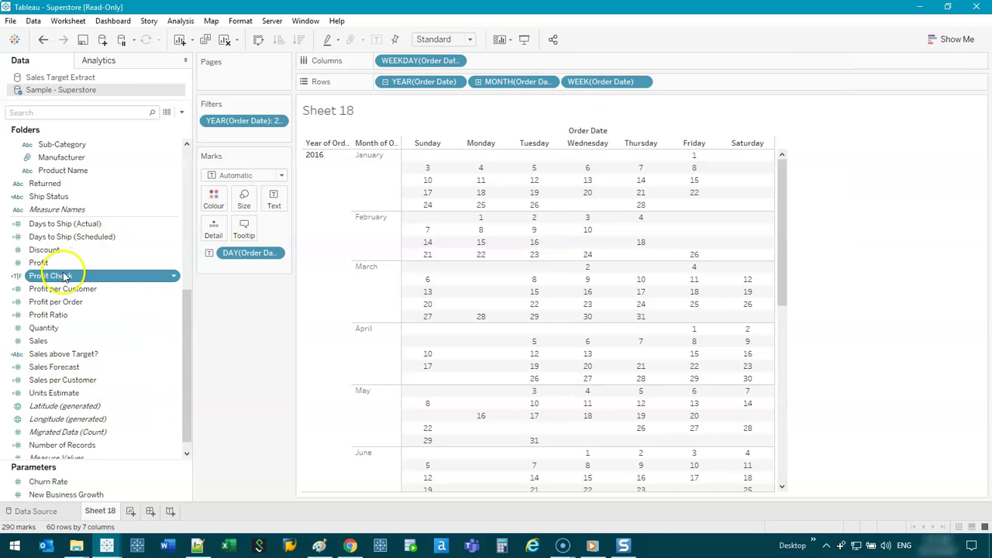
- Colour the calendar marks by Profit Check instead of day numbers: True green, False red
drag(64, 275, 210, 195)
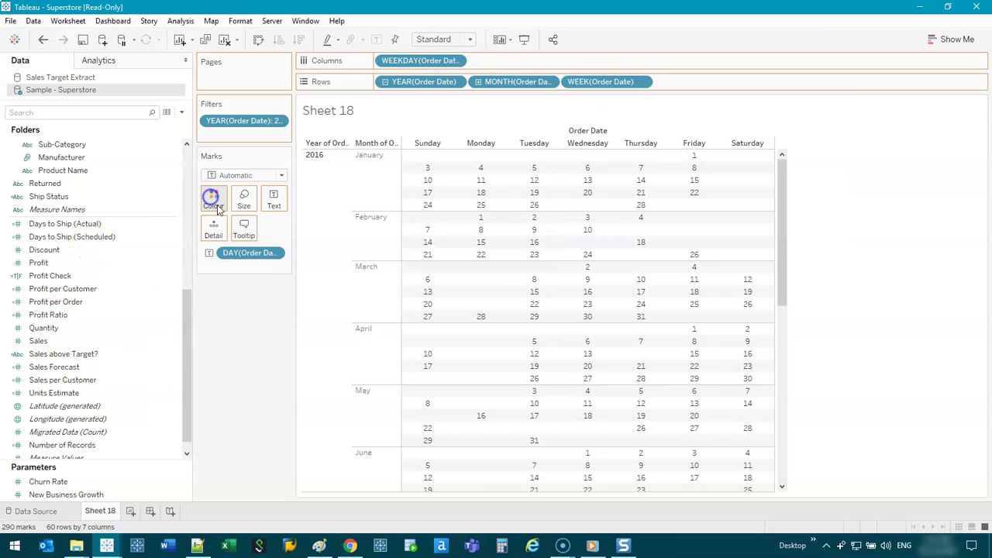
drag(240, 269, 237, 352)
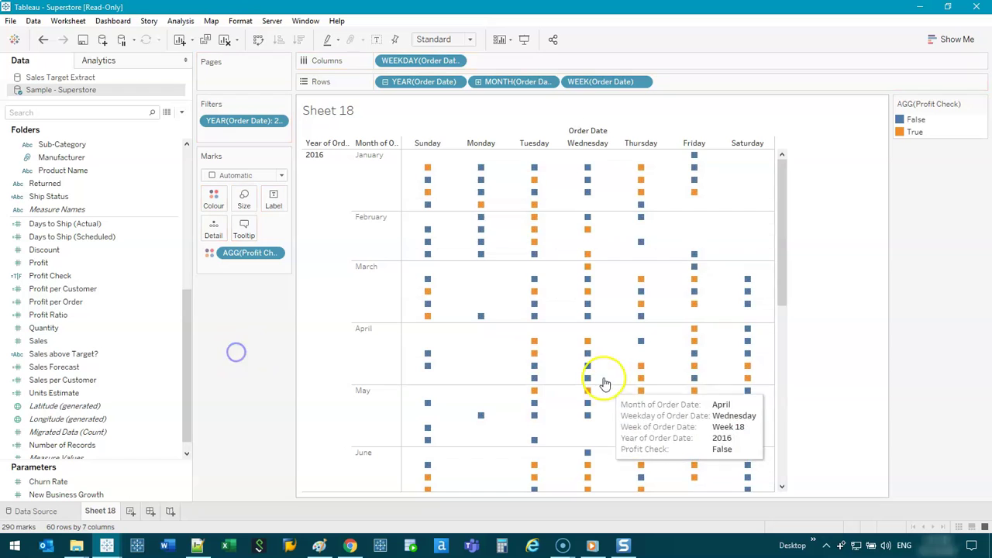
double_click(935, 131)
click(349, 179)
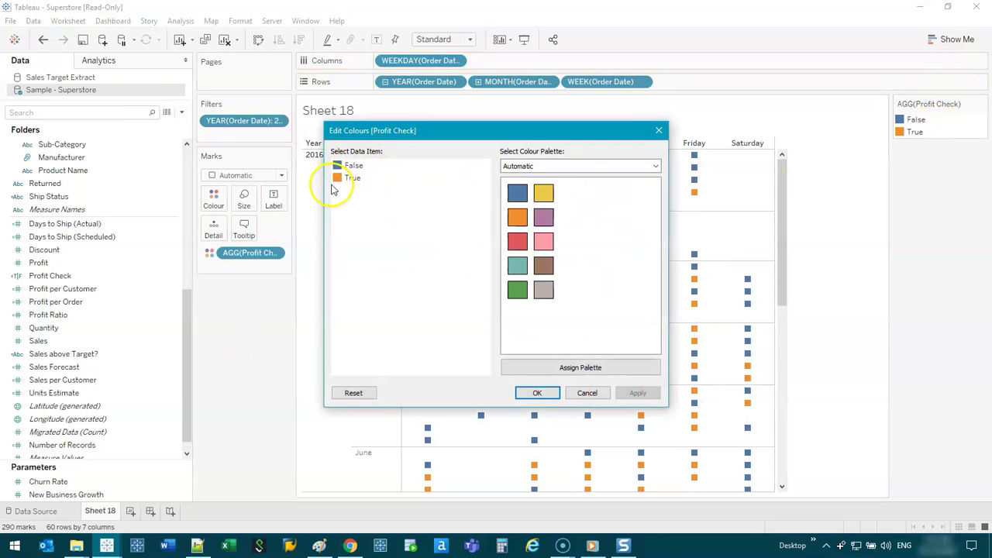
click(517, 289)
click(349, 166)
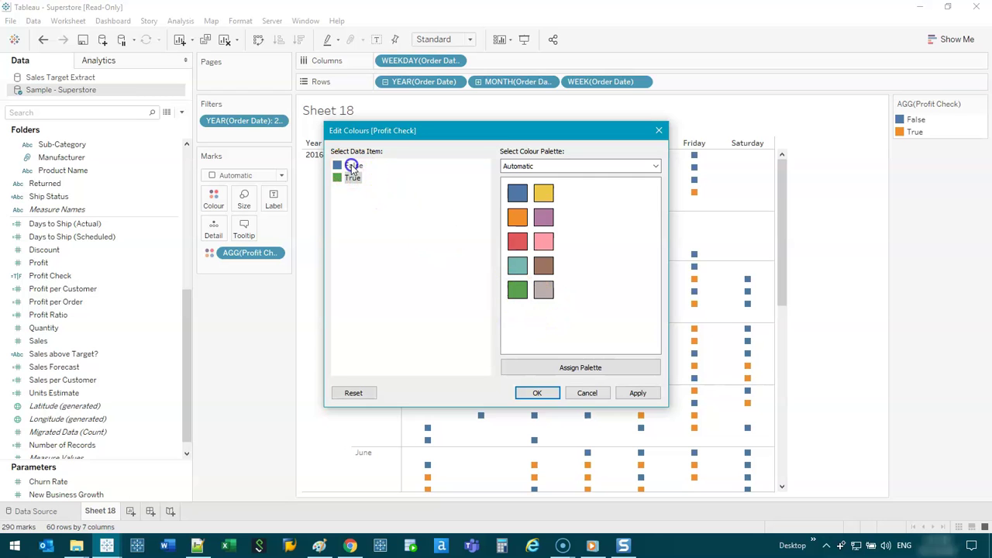
click(517, 242)
click(554, 397)
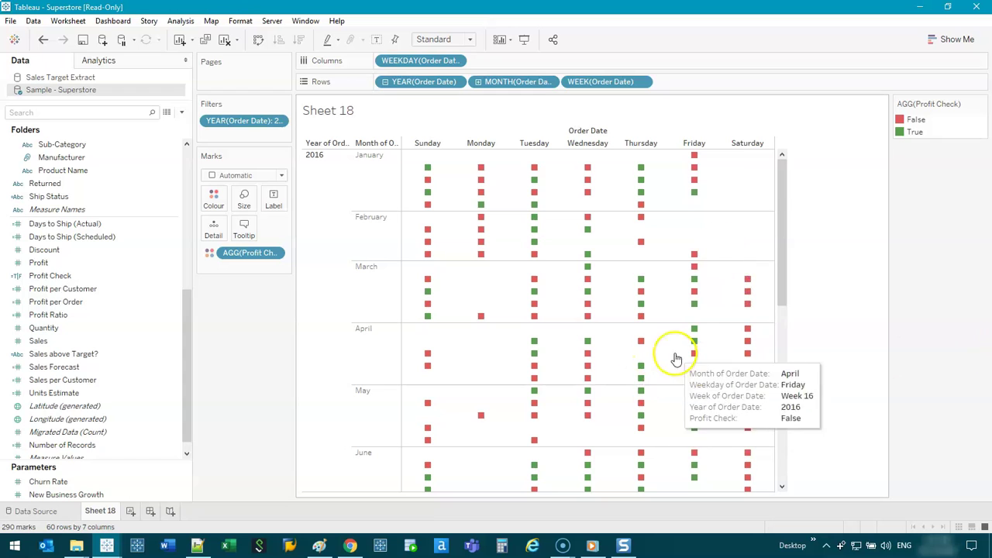
click(247, 176)
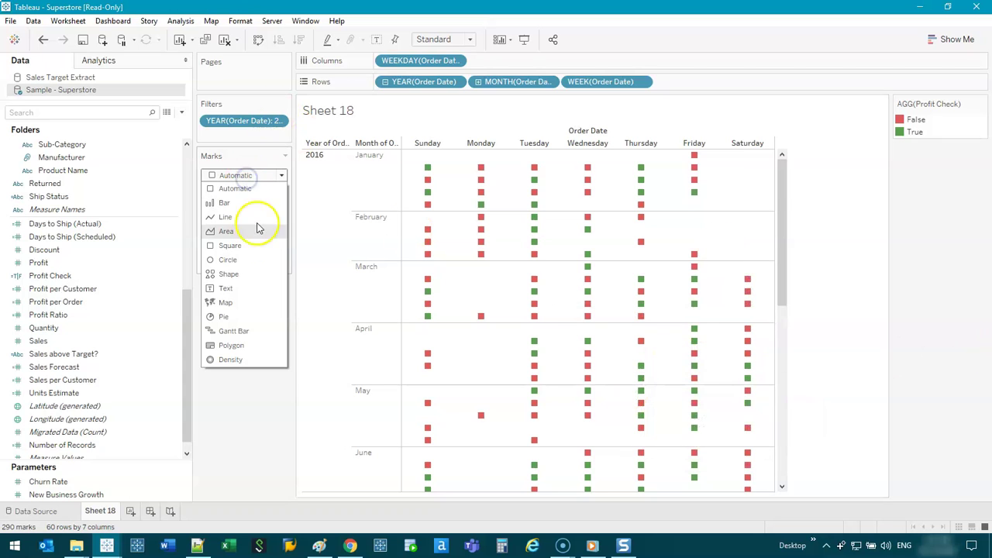
- Show marks as KPI shapes by Profit Check: green tick for True, red cross for False
click(255, 275)
drag(255, 254, 275, 228)
click(271, 231)
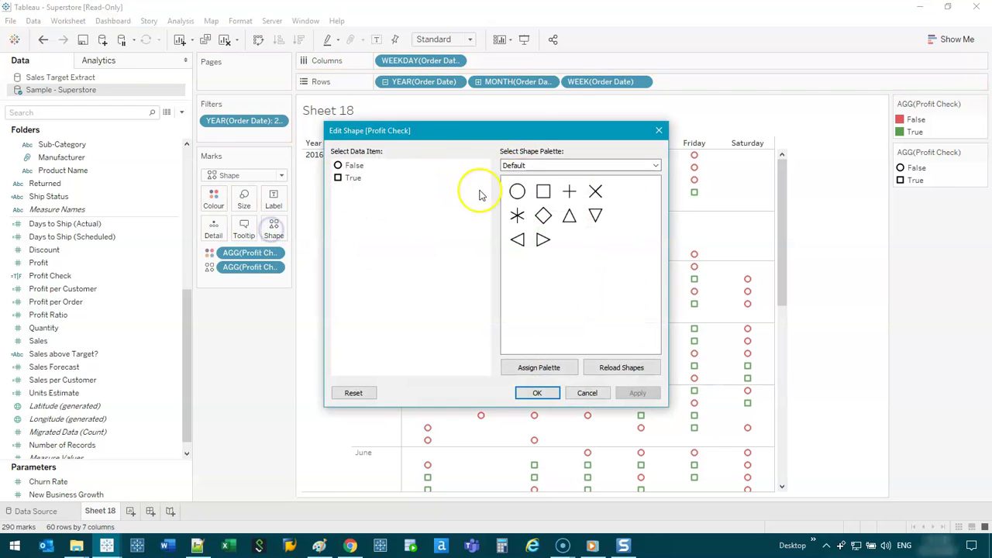
click(537, 166)
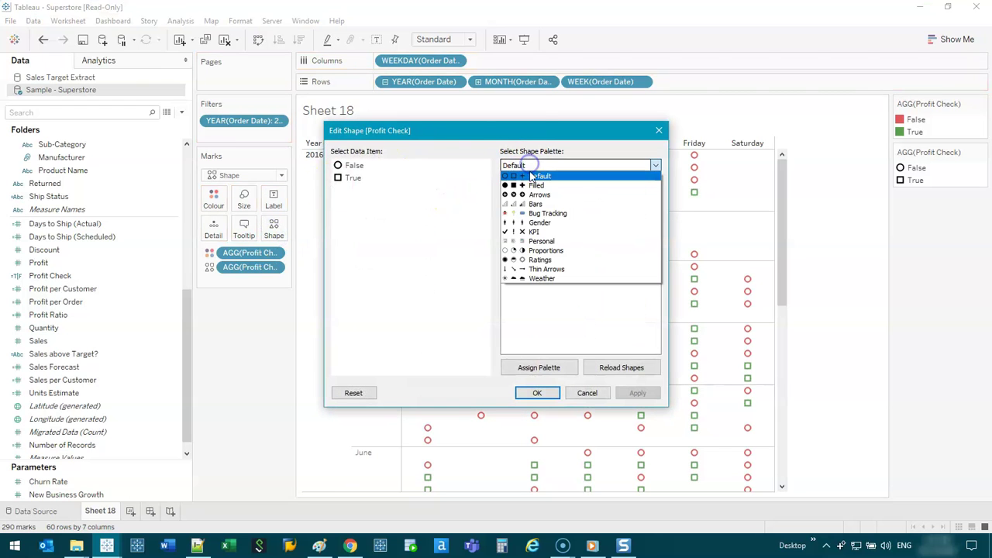
click(534, 233)
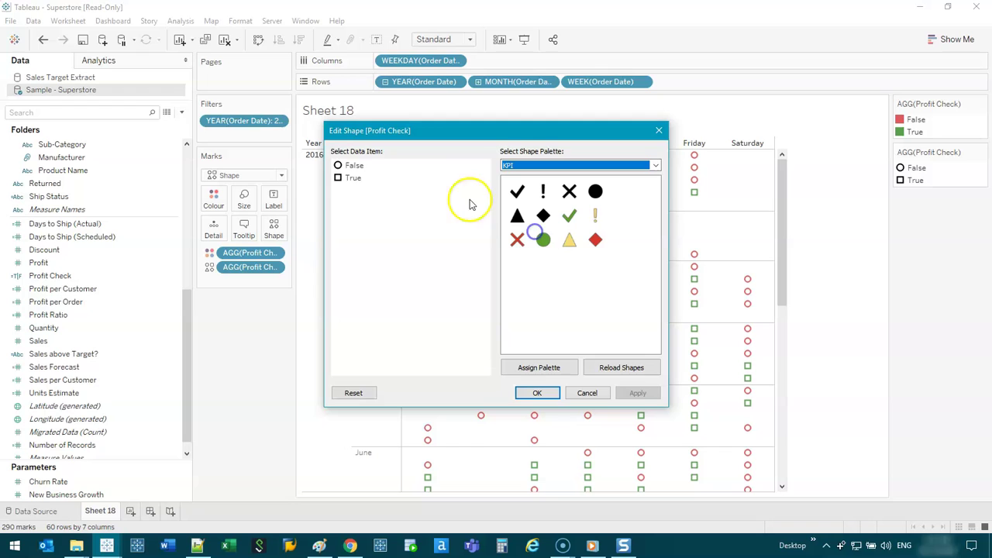
click(351, 167)
click(349, 178)
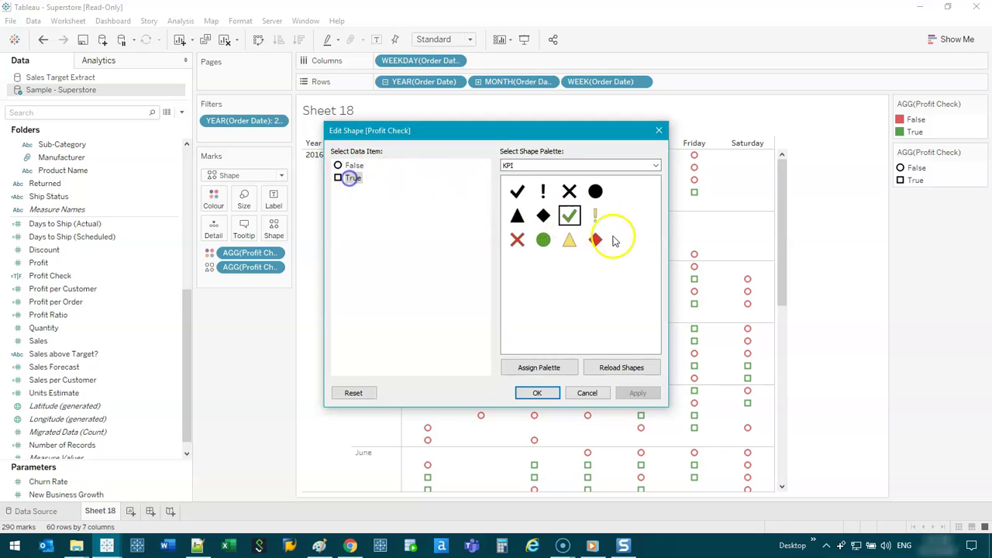
click(569, 215)
click(355, 166)
click(517, 240)
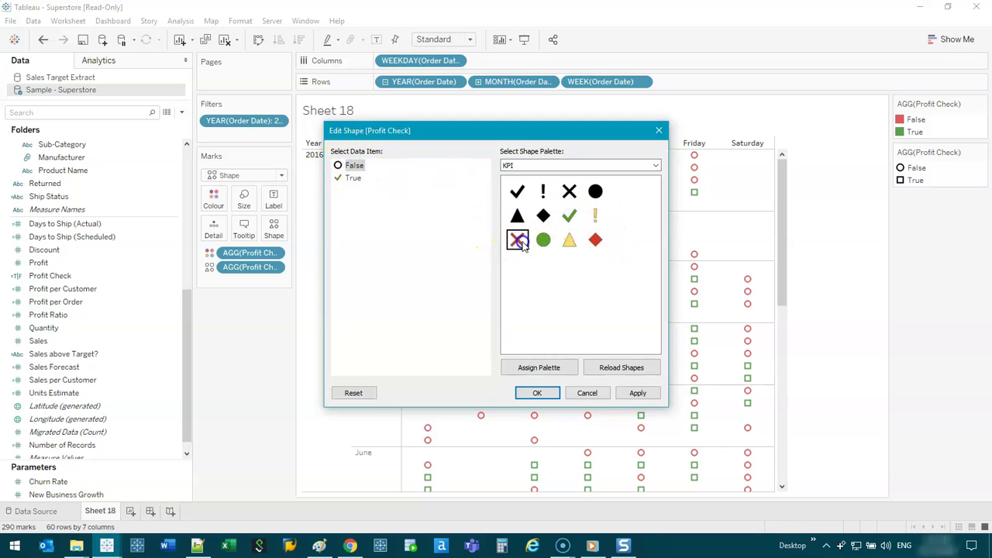
click(638, 393)
click(543, 393)
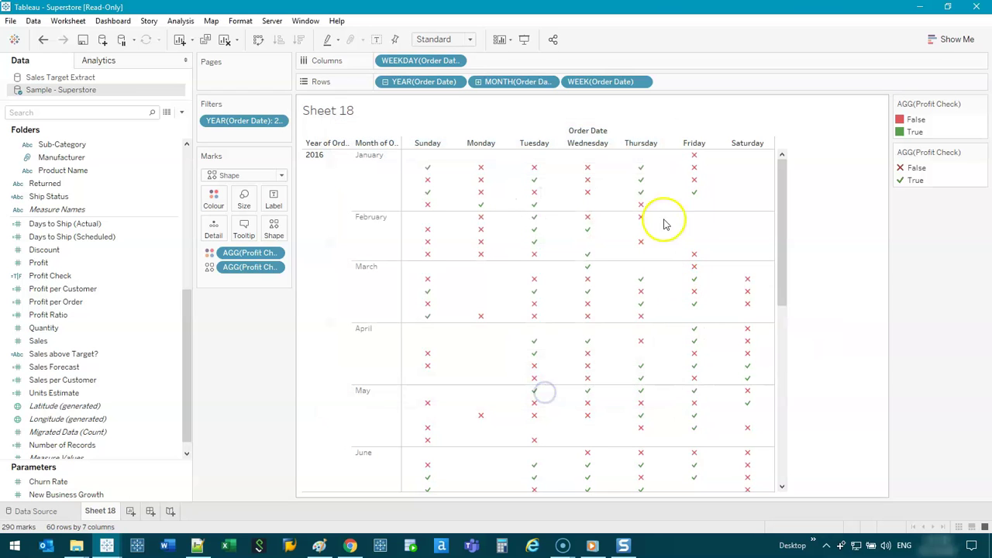
- Enlarge the ticks and crosses with the mark Size slider
click(244, 198)
drag(268, 229, 283, 234)
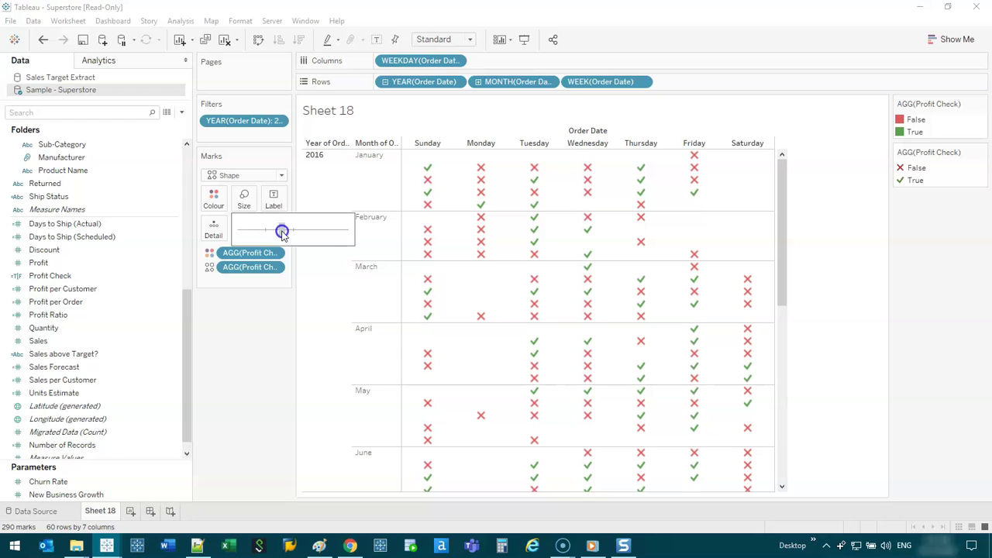
click(265, 413)
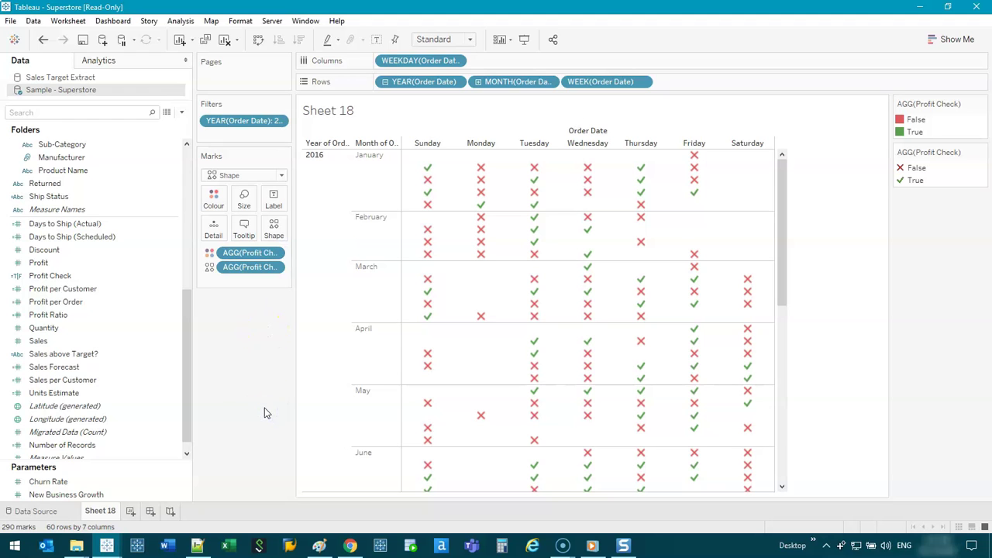
click(168, 397)
click(262, 395)
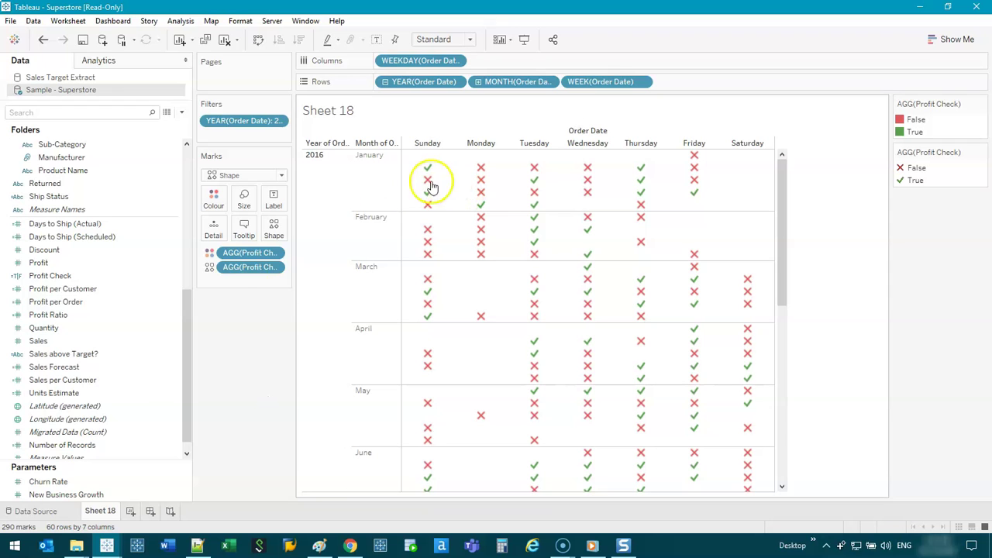
- Create a Float parameter named Profit Limit allowing all values, with current value 100
right_click(142, 318)
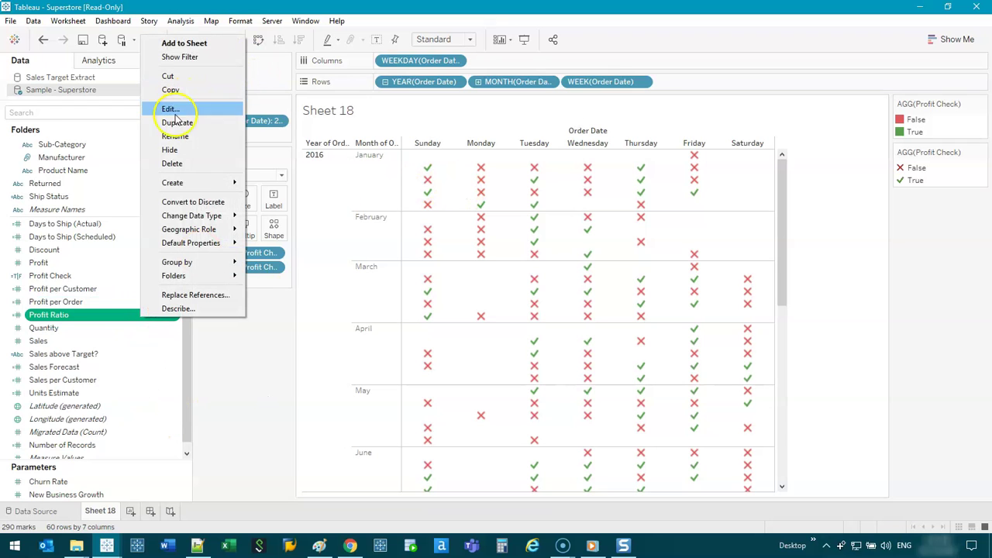
click(194, 183)
click(286, 200)
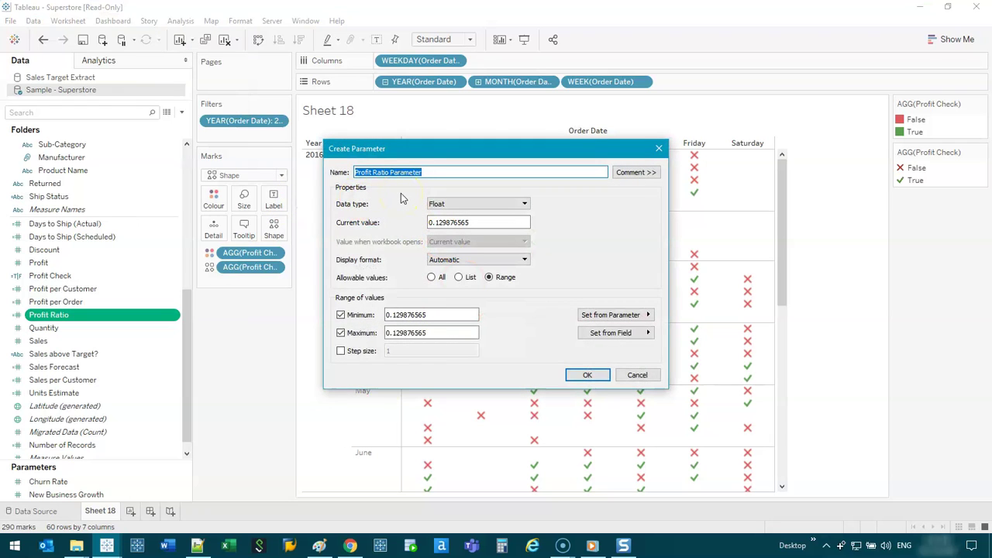
text(Profit Limit)
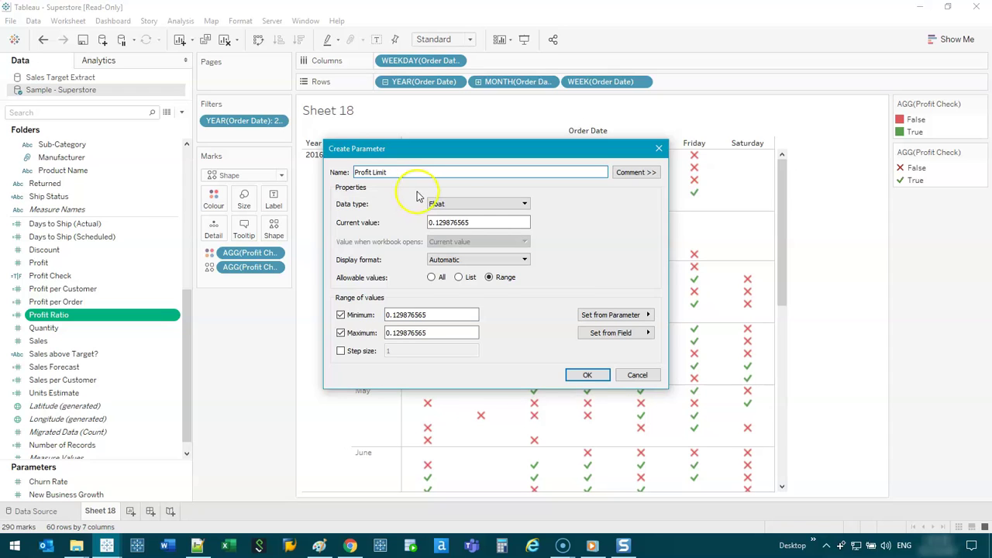
click(439, 279)
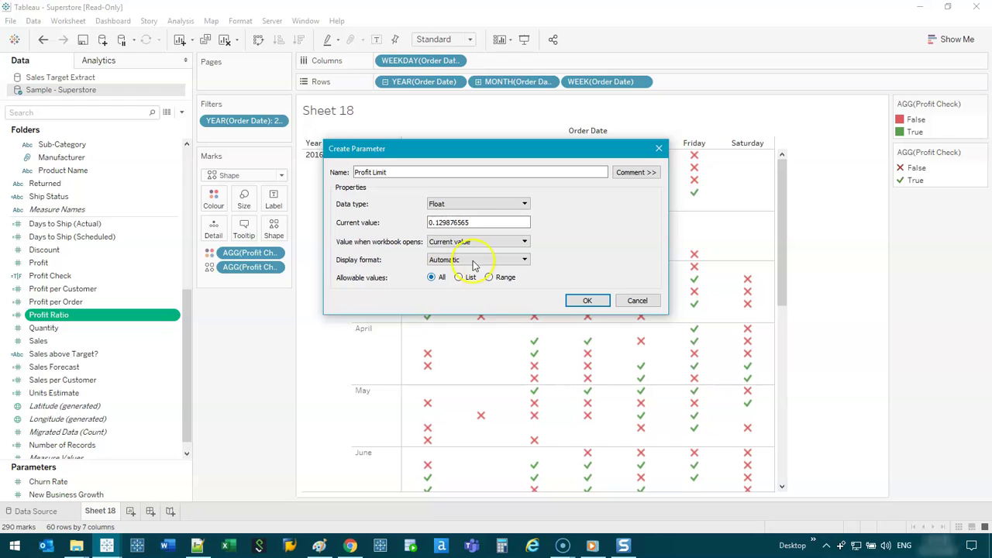
double_click(503, 222)
text(100)
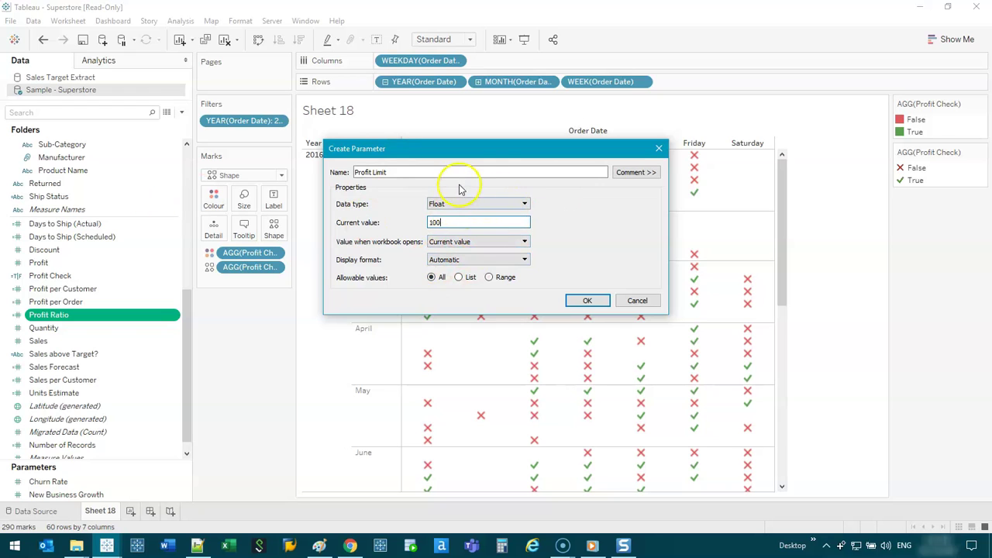
click(475, 204)
click(482, 203)
click(588, 300)
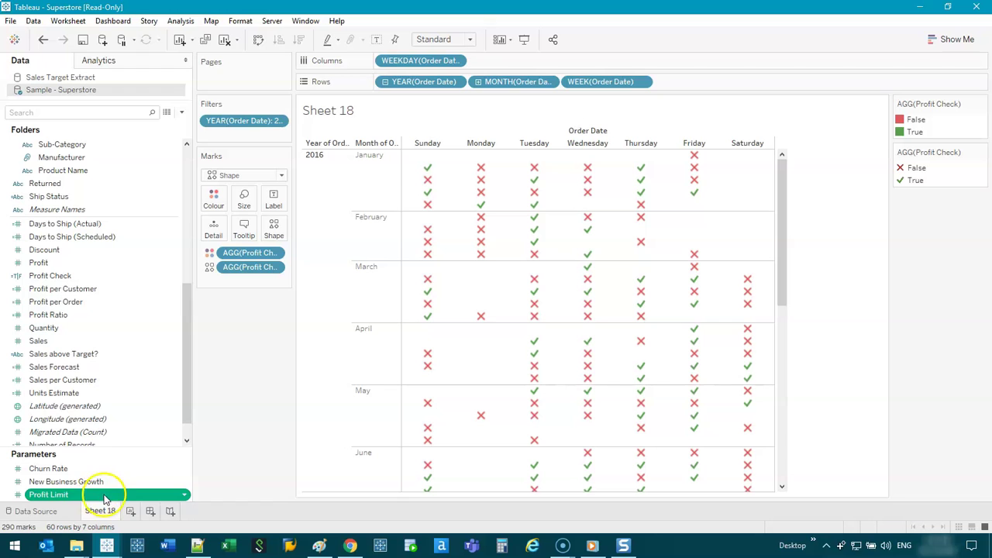
- Show the Profit Limit control on the sheet and set it to 1,000
right_click(97, 499)
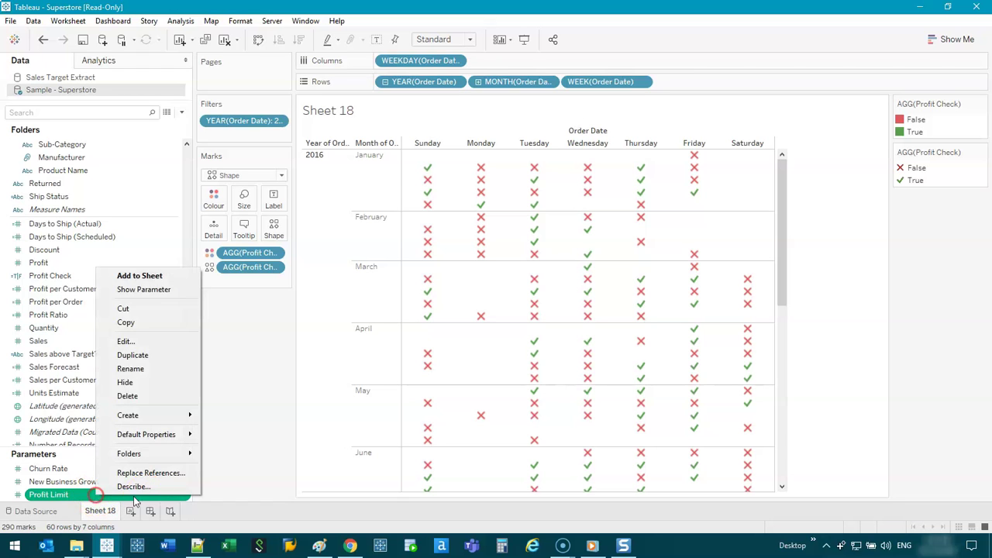
click(143, 290)
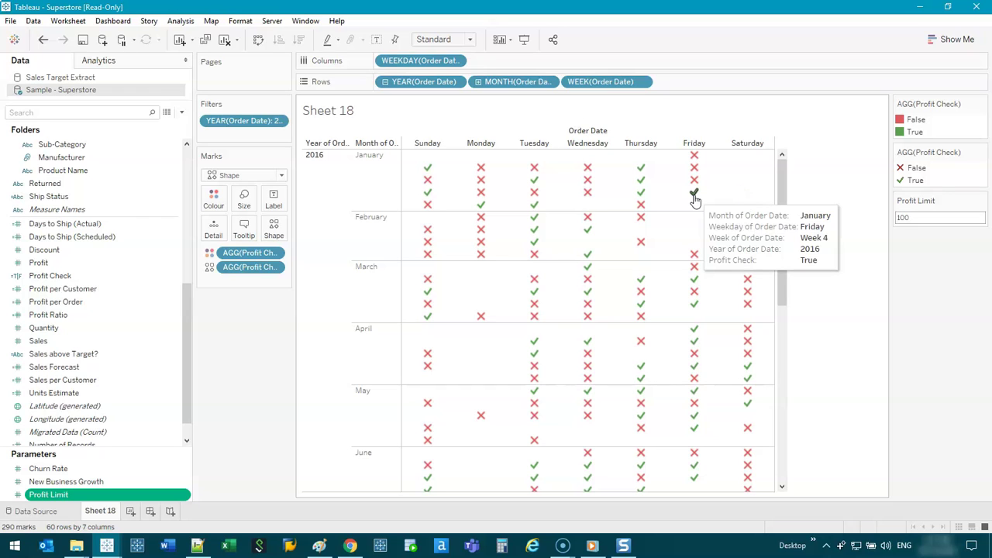
text(0)
key(Return)
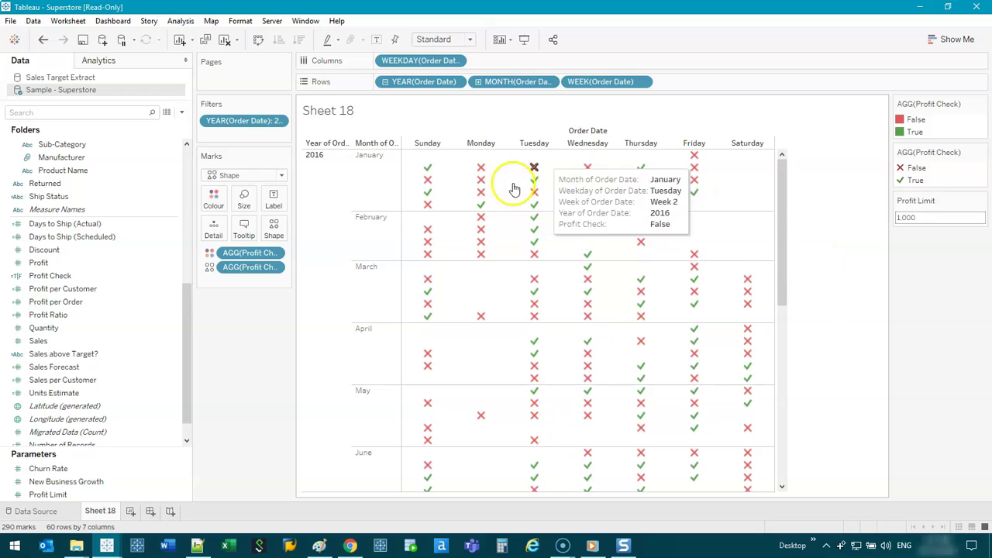
click(892, 216)
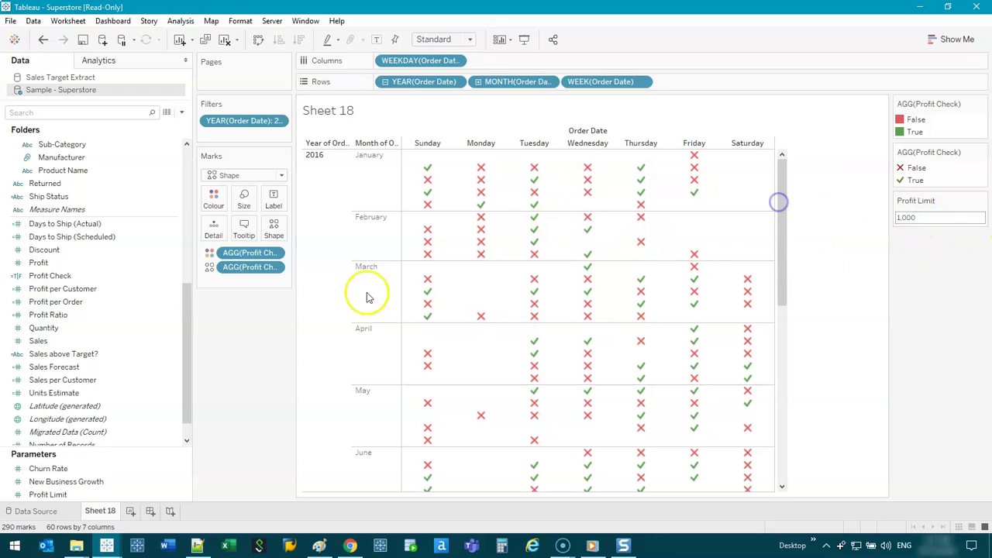
click(61, 278)
- Edit Profit Check to compare summed Profit against [Profit Limit] instead of 100
right_click(60, 277)
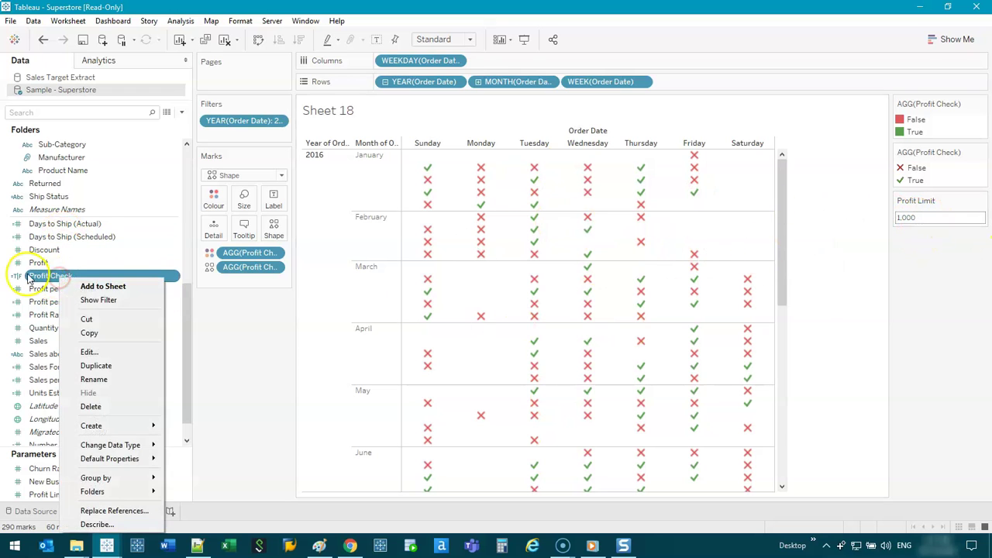
click(136, 349)
drag(229, 74, 213, 75)
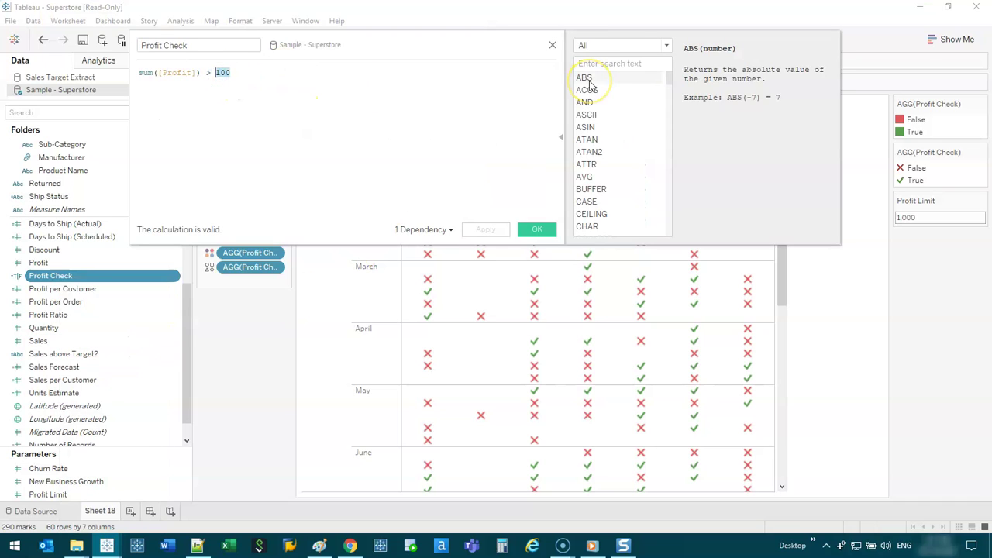
text(prof)
key(Up)
key(Down)
key(Down)
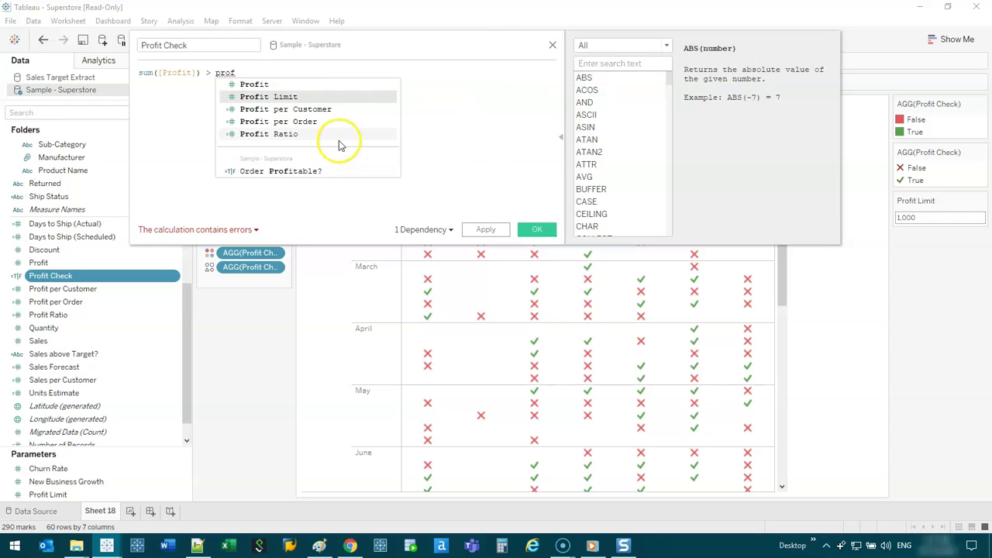
click(311, 98)
click(528, 229)
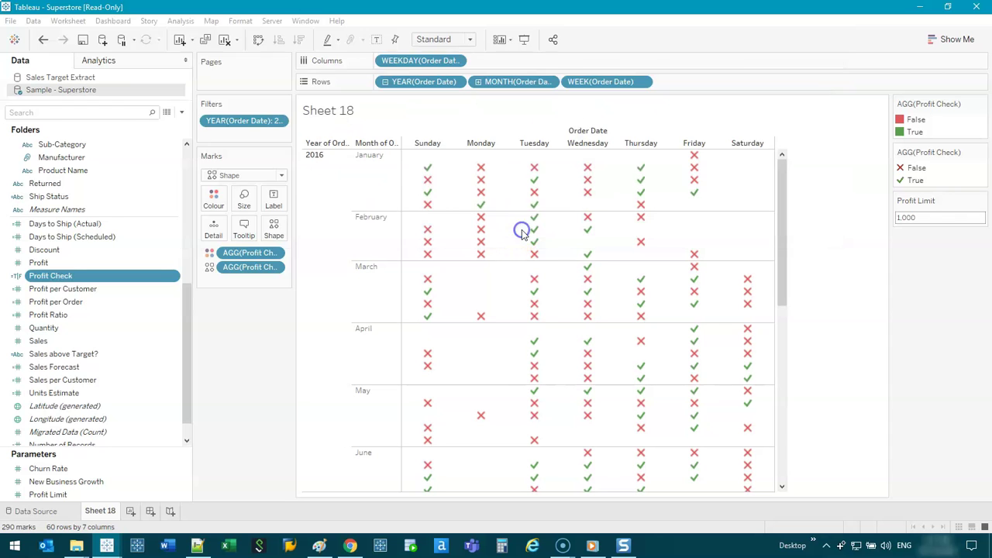
- Set the Profit Limit control to 800, then to 300
click(922, 221)
double_click(924, 219)
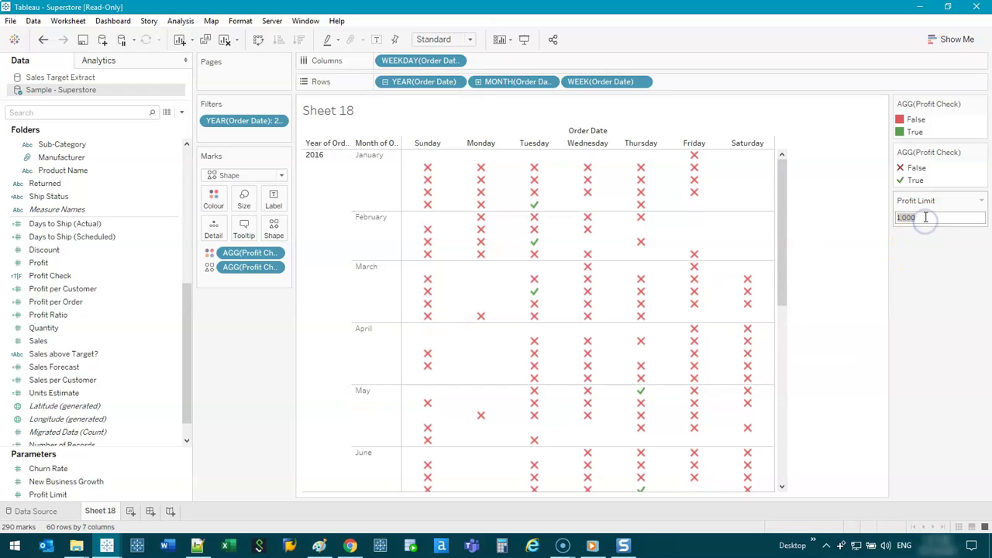
text(800)
key(Return)
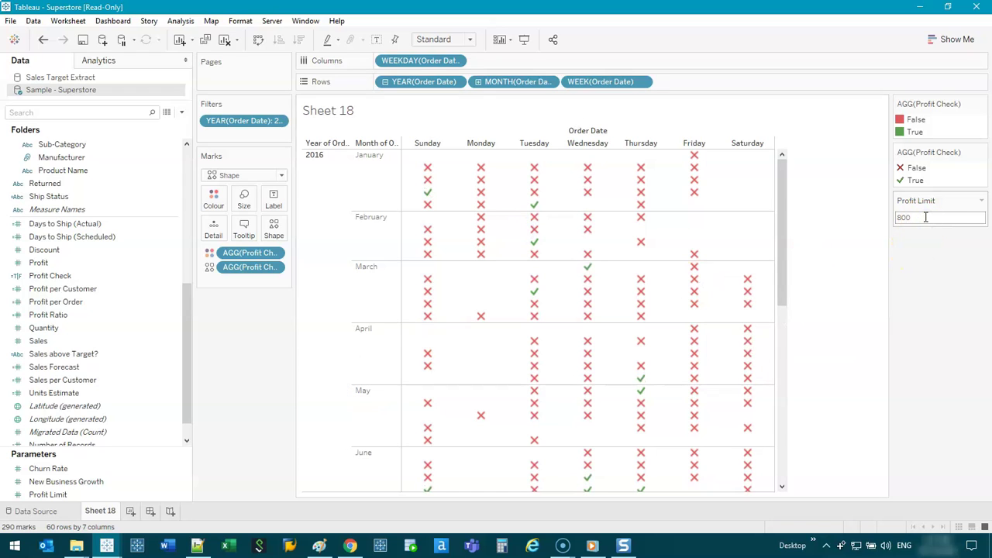
key(Delete)
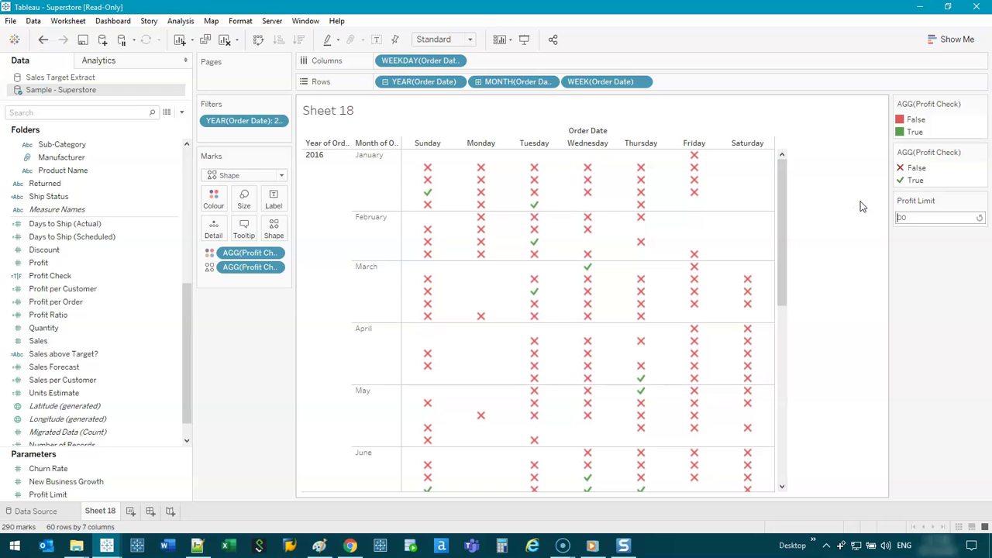
key(Return)
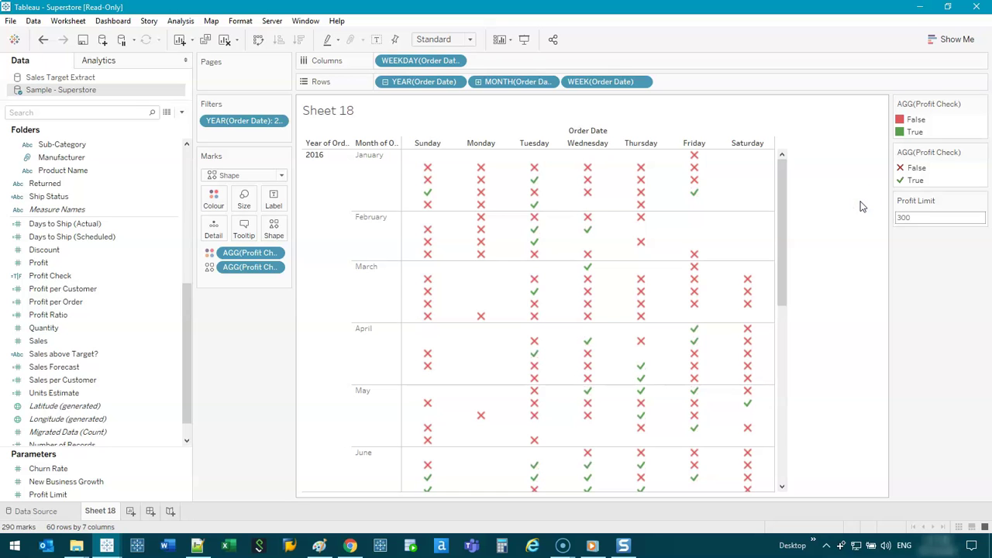
mouse_move(784, 182)
mouse_down()
mouse_move(775, 303)
mouse_move(765, 178)
mouse_up()
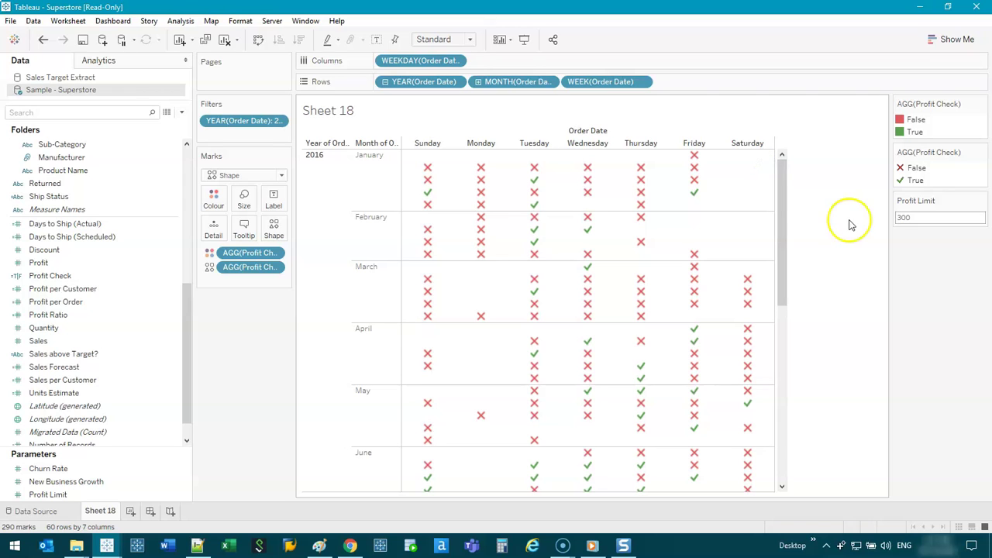